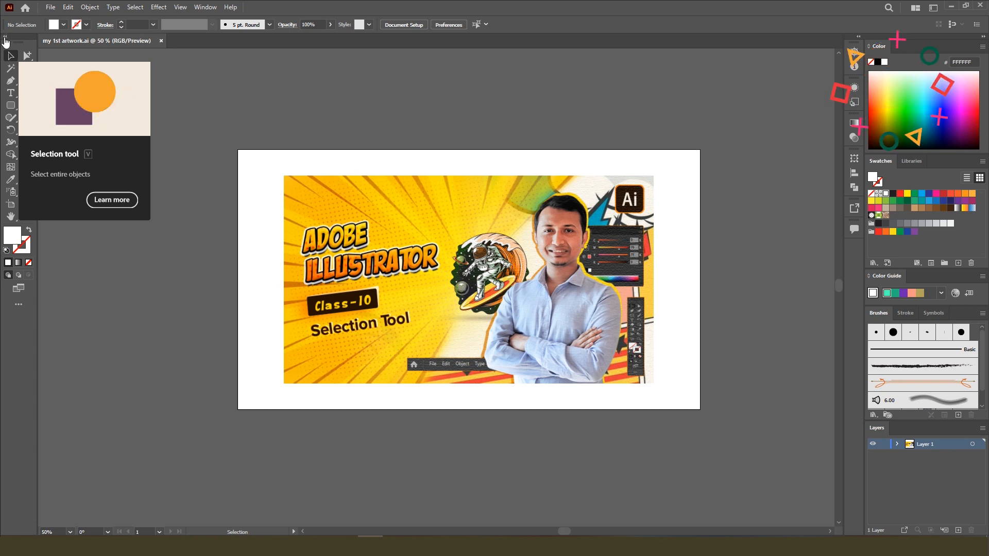
Switch the toolbar to a single column and restore its two-column layout.
{"action": "left_click", "coordinate": [5, 37]}
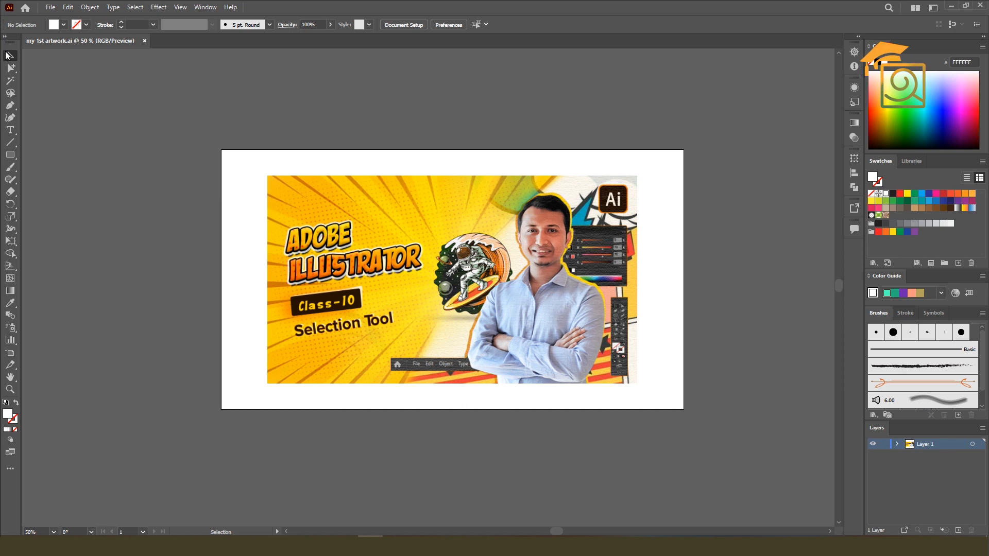
{"action": "left_click", "coordinate": [5, 36]}
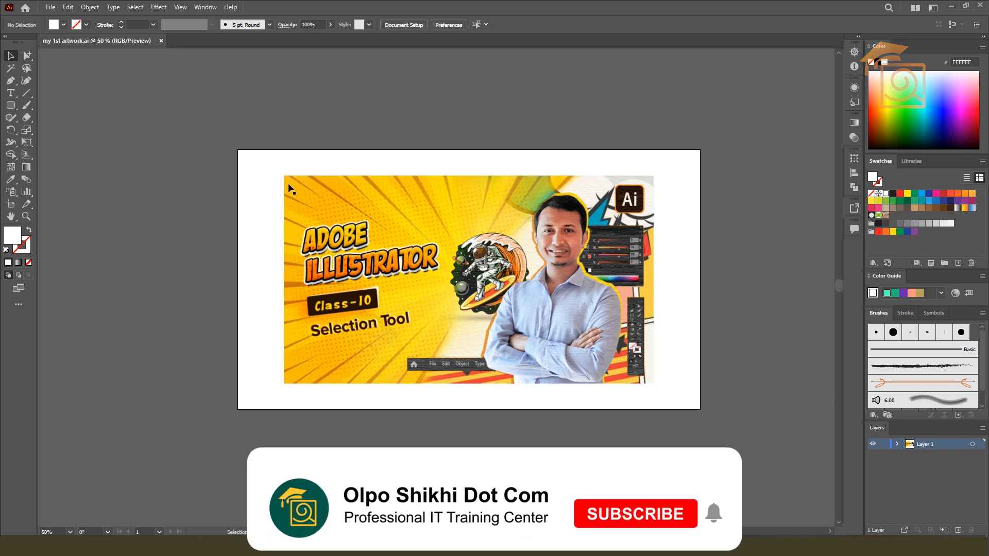
Select the placed image, move it toward the artboard's lower-left corner, and return it to the artboard's centre.
{"action": "left_click", "coordinate": [387, 230]}
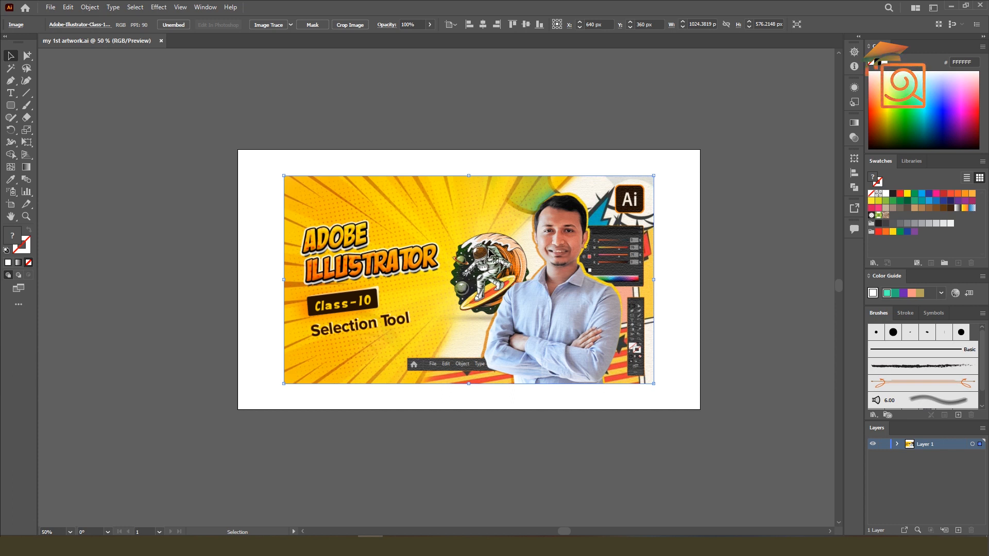
{"action": "left_click_drag", "start_coordinate": [482, 248], "coordinate": [442, 268]}
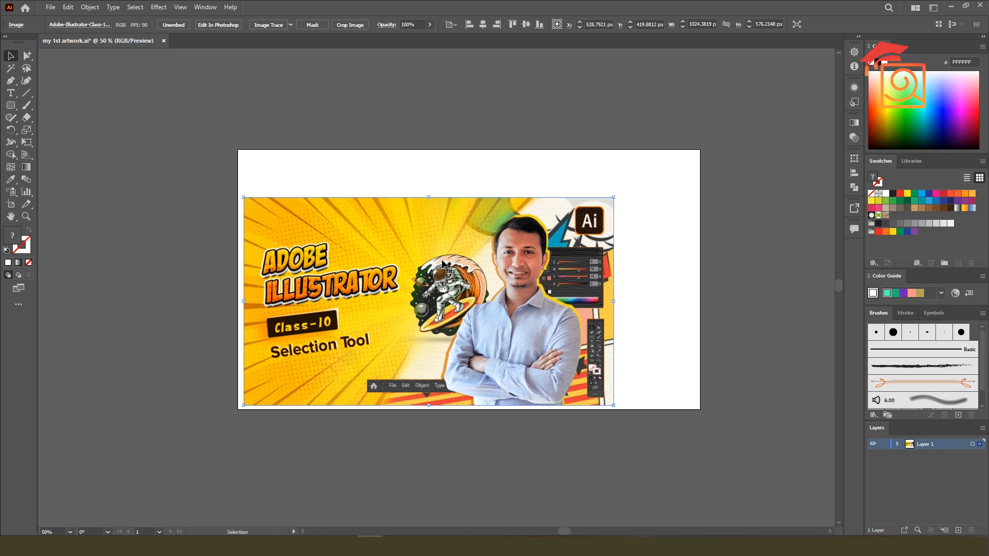
{"action": "left_click_drag", "start_coordinate": [297, 383], "coordinate": [337, 367]}
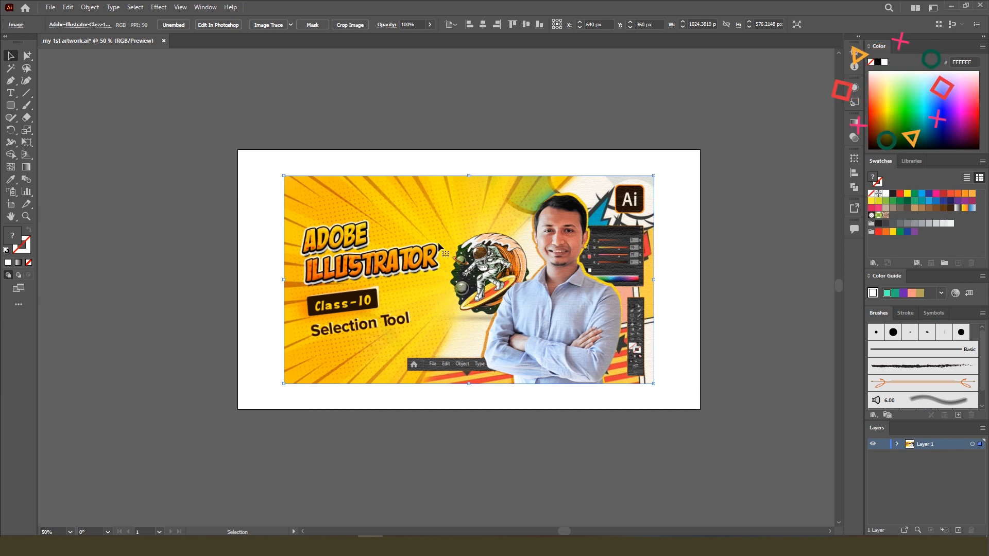
Practise selecting the placed image and deselecting it from the empty canvas.
{"action": "left_click", "coordinate": [433, 128]}
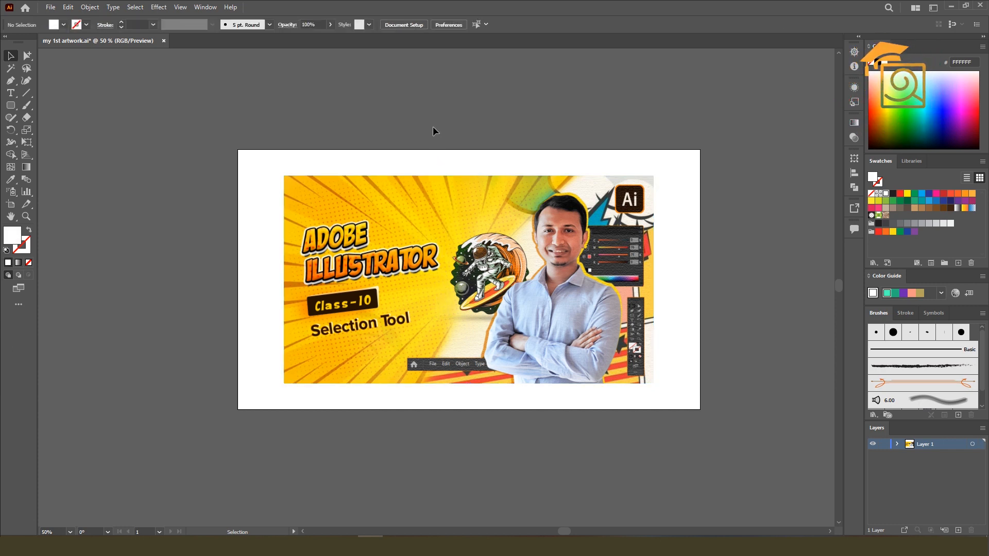
{"action": "left_click", "coordinate": [381, 210]}
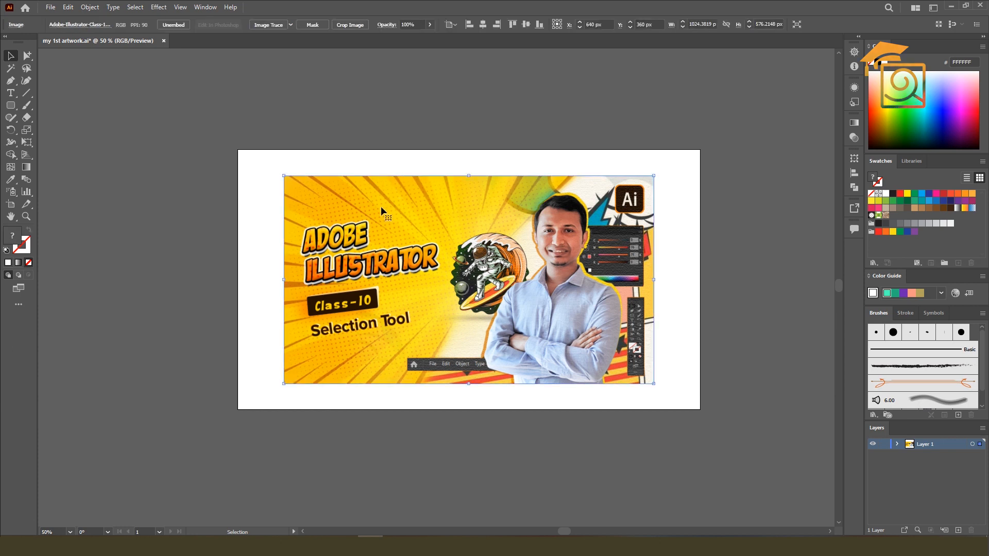
{"action": "left_click", "coordinate": [433, 75]}
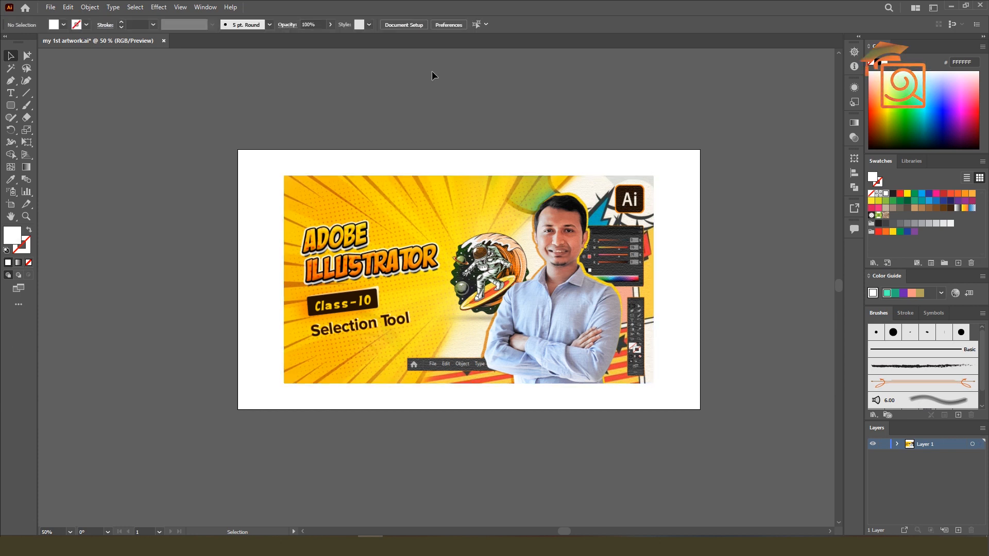
{"action": "left_click", "coordinate": [135, 7]}
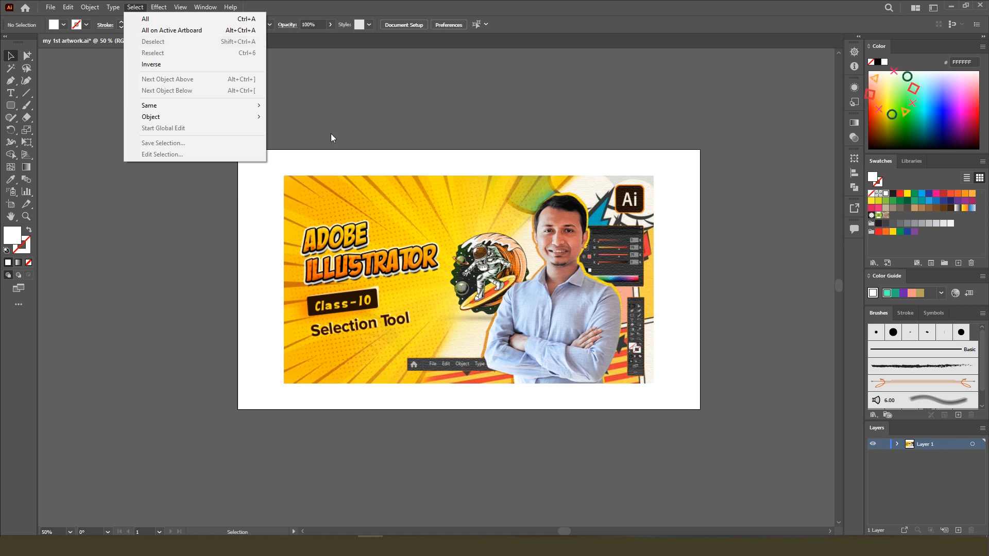
{"action": "left_click", "coordinate": [380, 120]}
{"action": "left_click", "coordinate": [391, 211]}
{"action": "left_click", "coordinate": [392, 210]}
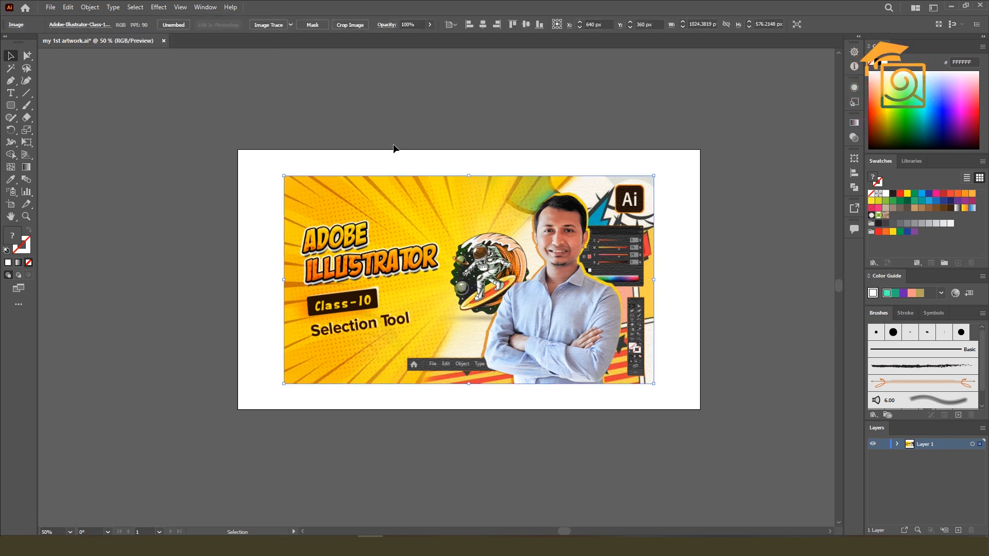
{"action": "left_click", "coordinate": [393, 128]}
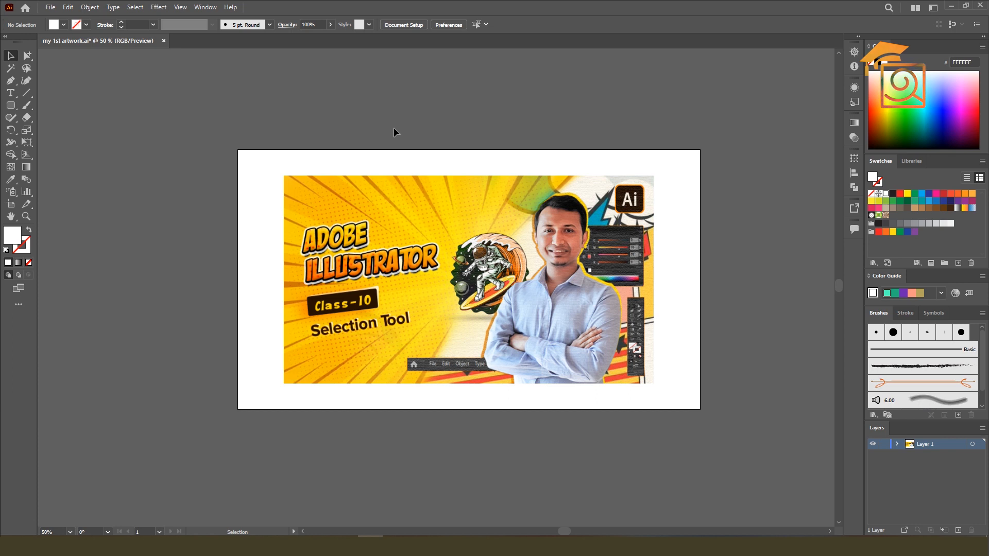
Draw a rectangle about 512 by 93 px above the artboard and fill it light blue.
{"action": "key", "text": "m"}
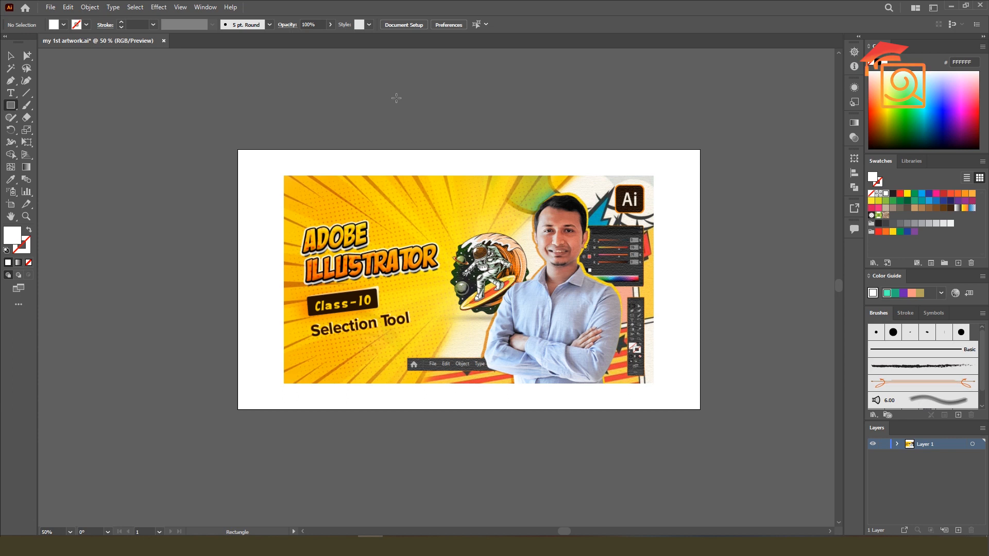
{"action": "left_click_drag", "start_coordinate": [279, 88], "coordinate": [464, 121]}
{"action": "left_click", "coordinate": [931, 91]}
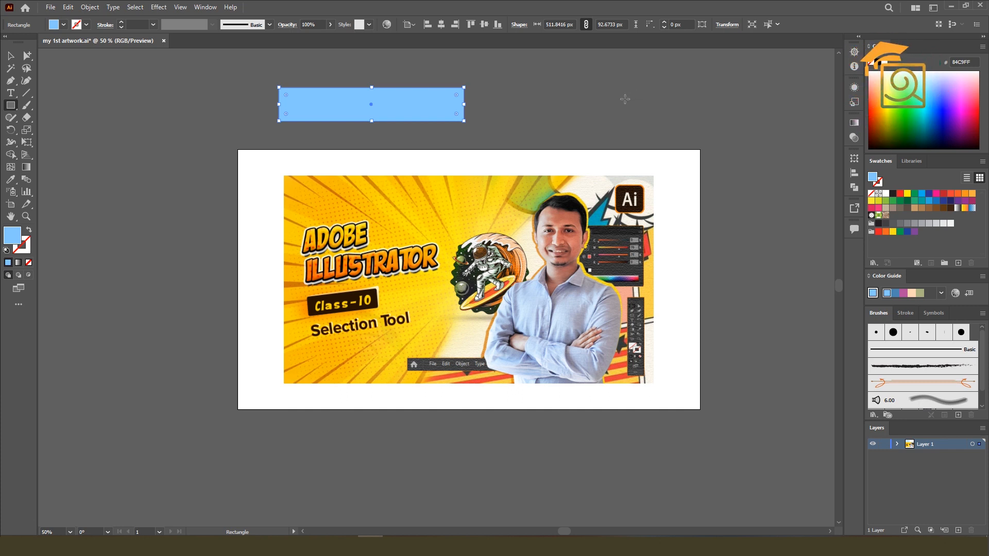
Draw an ellipse about 217 by 165 px beside the blue rectangle and fill it purple.
{"action": "key", "text": "l"}
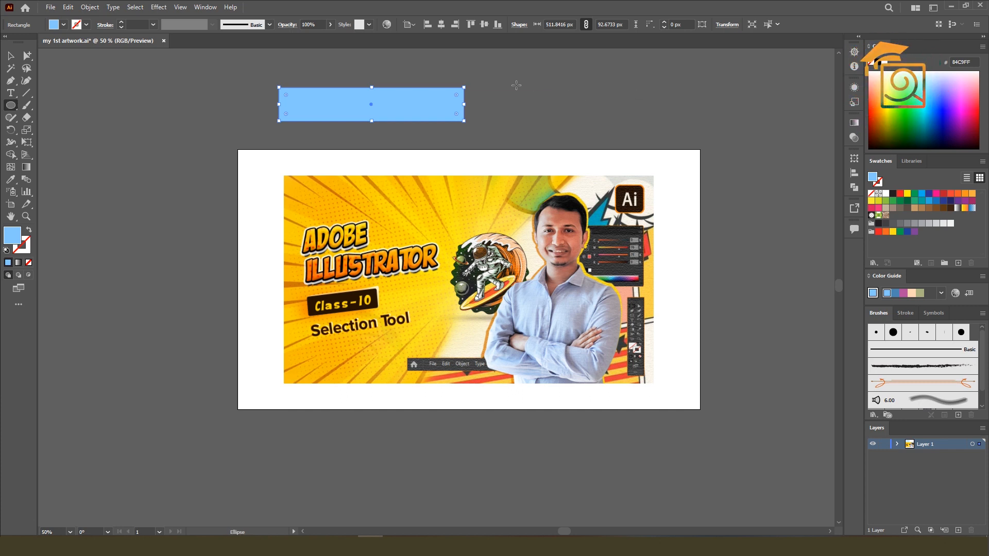
{"action": "left_click_drag", "start_coordinate": [504, 68], "coordinate": [582, 129]}
{"action": "left_click", "coordinate": [957, 124]}
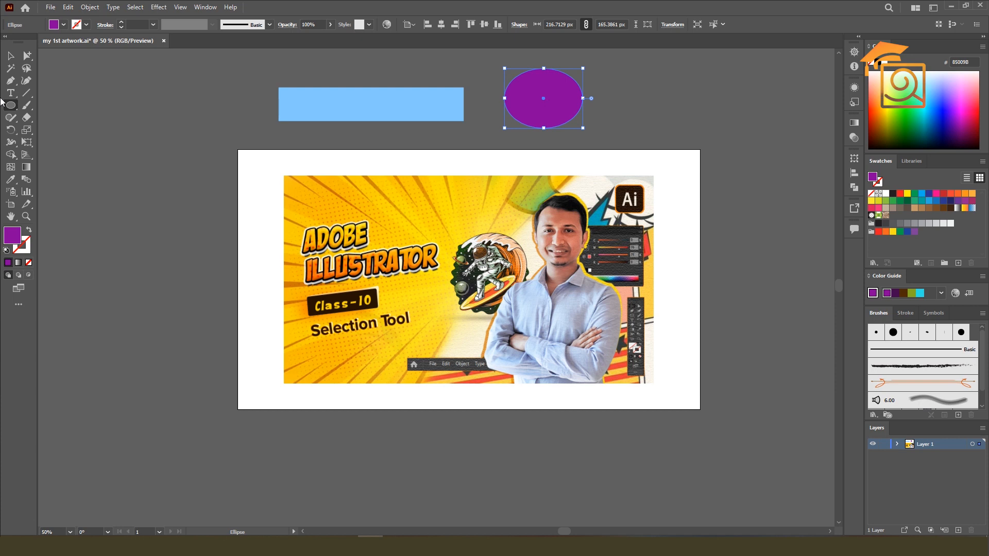
Swap the two shapes above the artboard, putting the rectangle on the right and the ellipse at about X 532 px, leaving both deselected.
{"action": "key", "text": "v"}
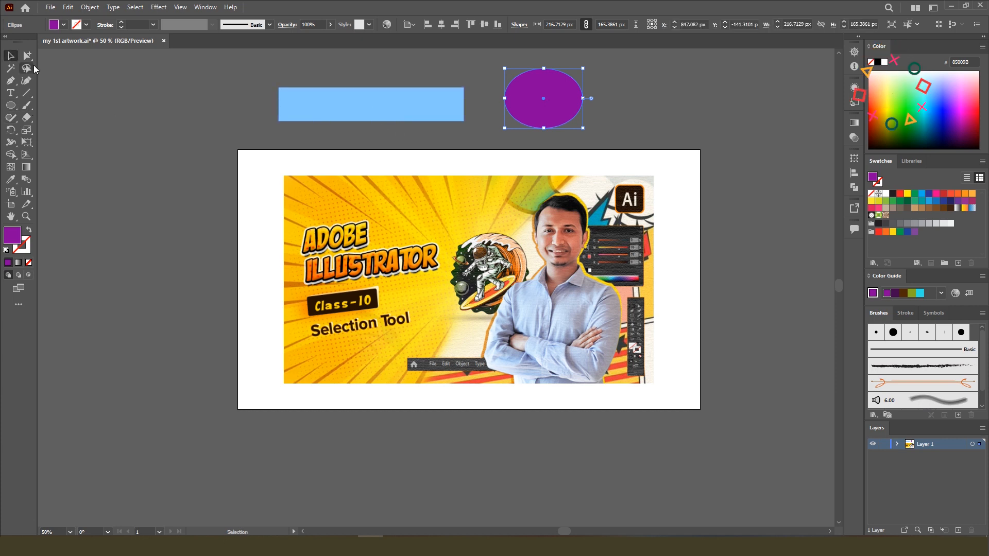
{"action": "left_click", "coordinate": [328, 117]}
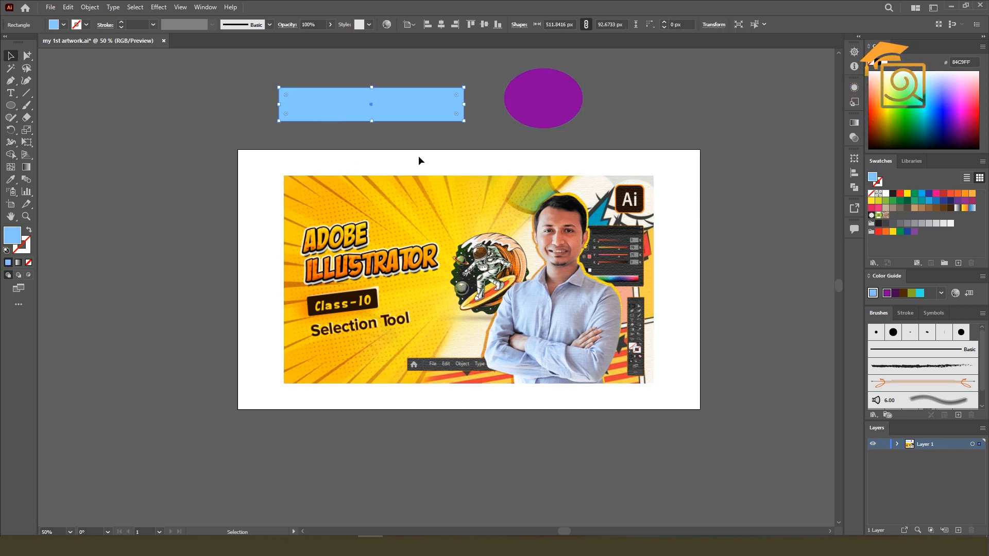
{"action": "left_click_drag", "start_coordinate": [328, 101], "coordinate": [664, 96]}
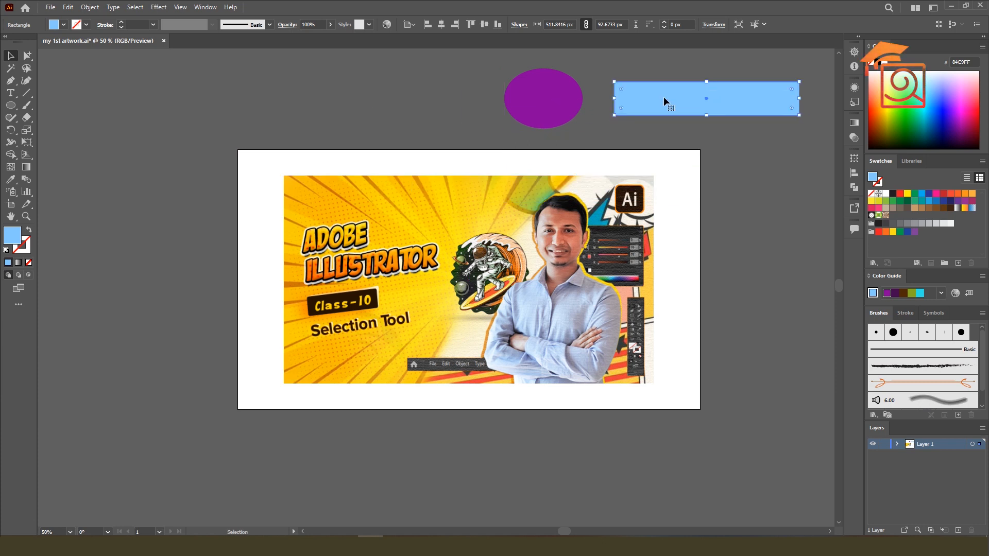
{"action": "left_click_drag", "start_coordinate": [550, 104], "coordinate": [329, 107]}
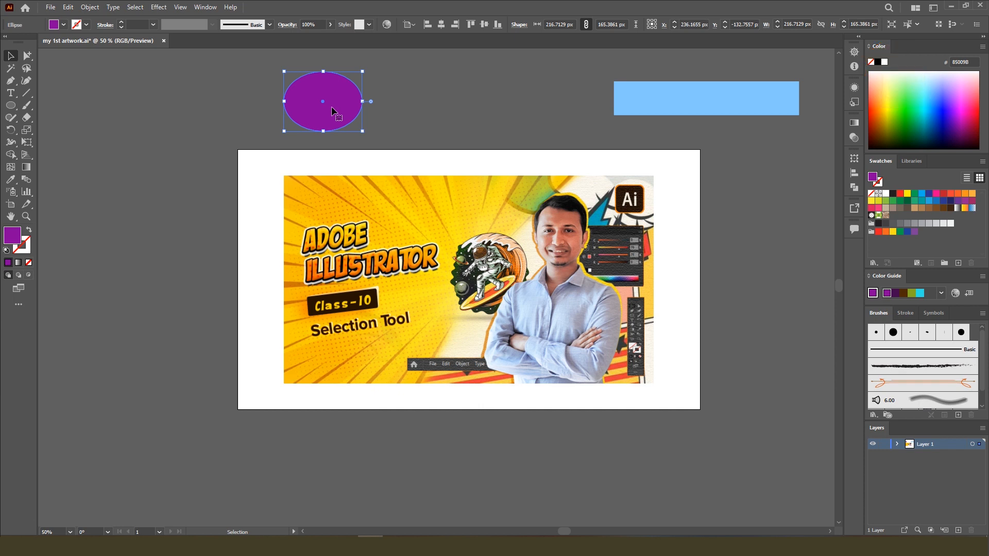
{"action": "left_click_drag", "start_coordinate": [338, 111], "coordinate": [442, 111]}
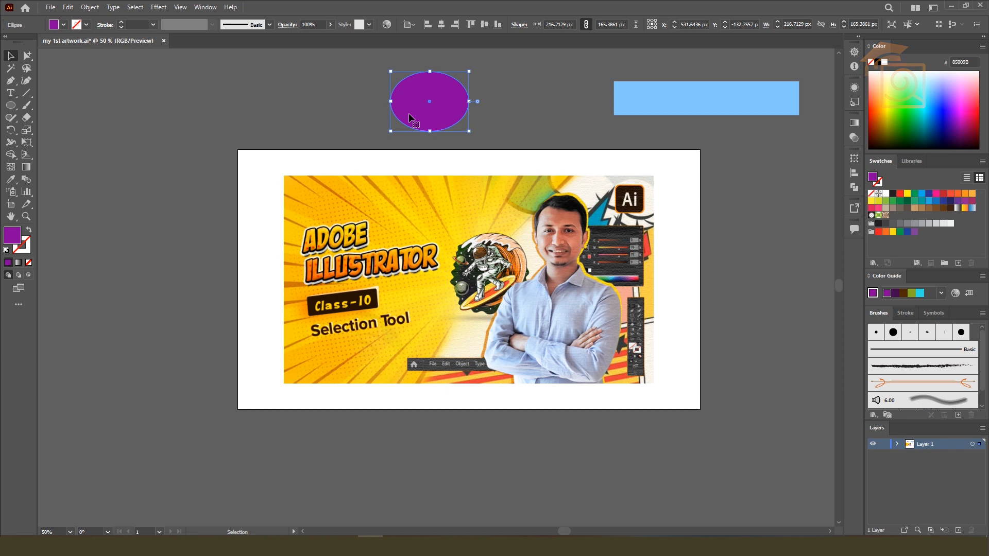
{"action": "scroll", "coordinate": [412, 124], "scroll_direction": "up", "scroll_amount": 1}
{"action": "left_click", "coordinate": [663, 122]}
{"action": "left_click", "coordinate": [528, 110]}
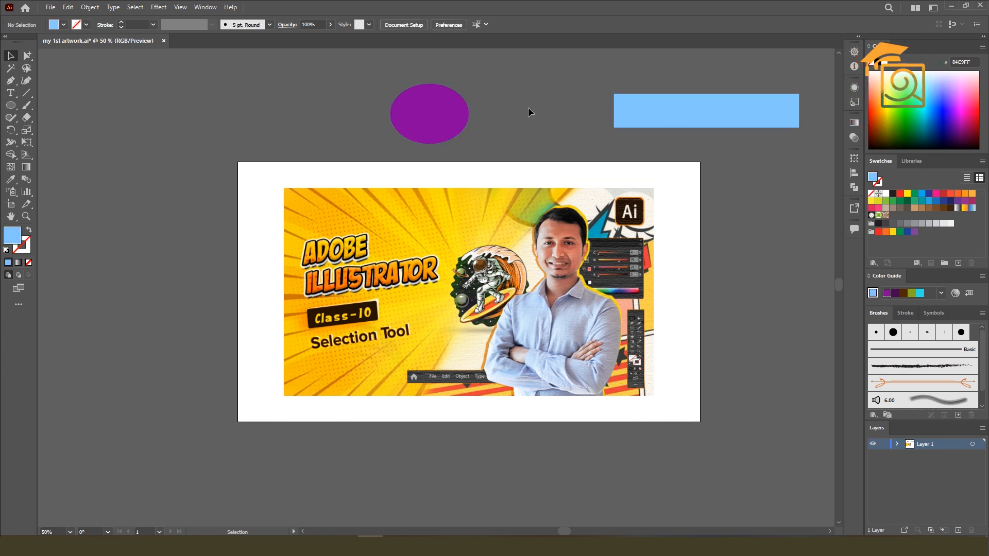
Set the purple ellipse's height to 200 px with its width and height linked.
{"action": "left_click", "coordinate": [415, 120]}
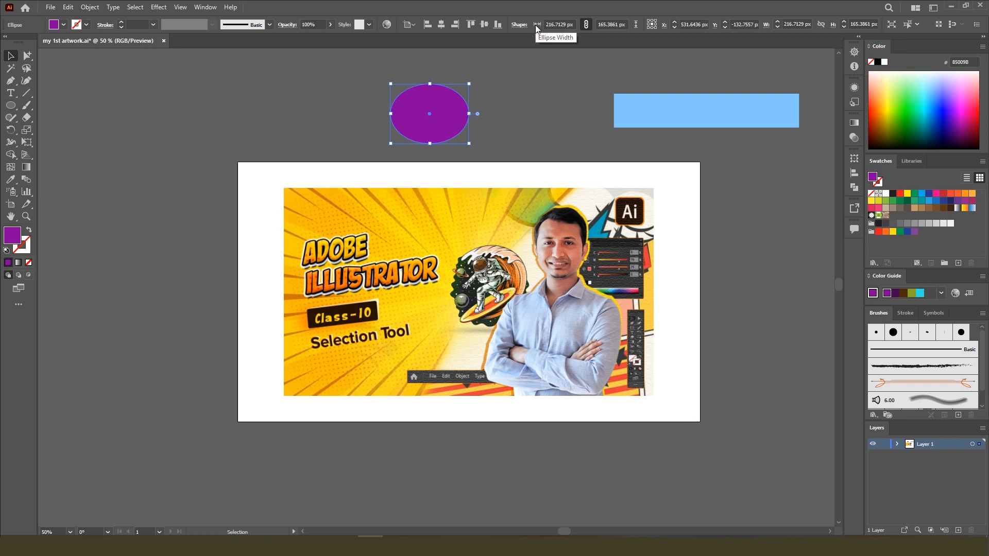
{"action": "left_click", "coordinate": [619, 24]}
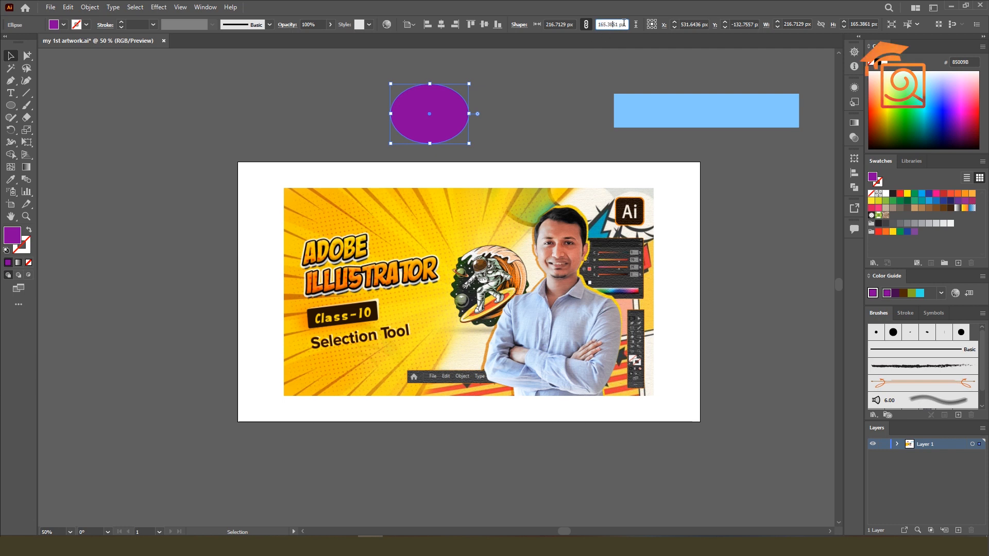
{"action": "left_click_drag", "start_coordinate": [626, 24], "coordinate": [543, 41]}
{"action": "type", "text": "200"}
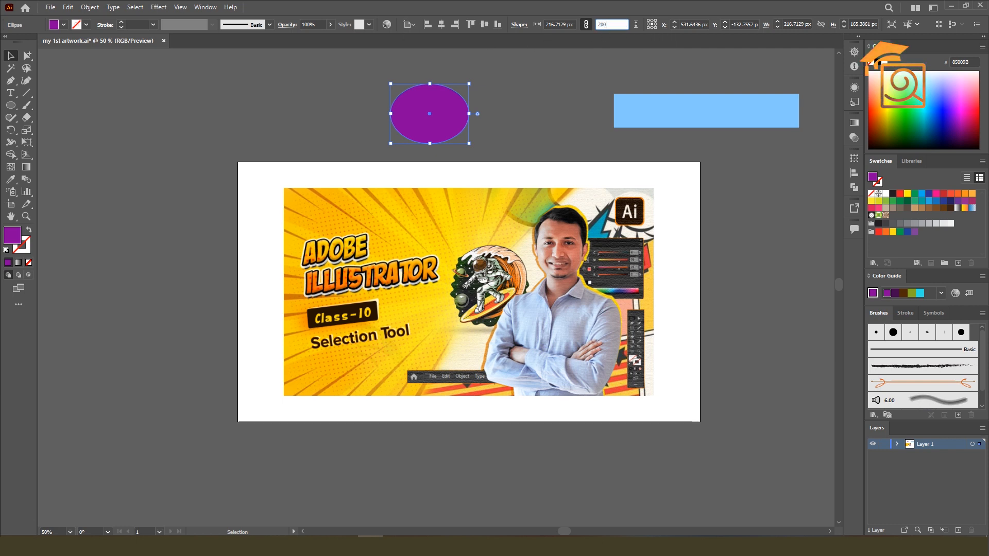
{"action": "key", "text": "Return"}
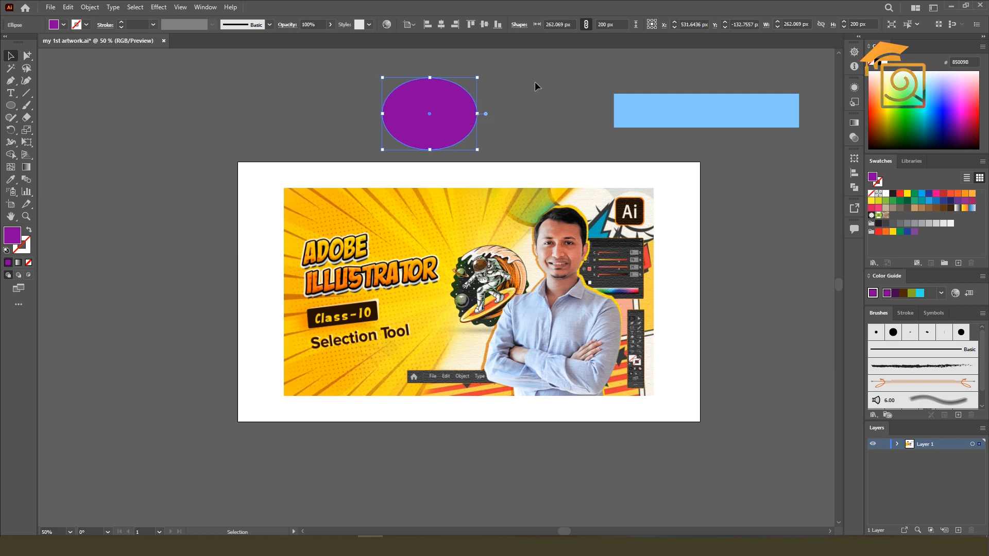
Unlink the ellipse's width and height and set only its width to 150 px.
{"action": "left_click", "coordinate": [587, 25]}
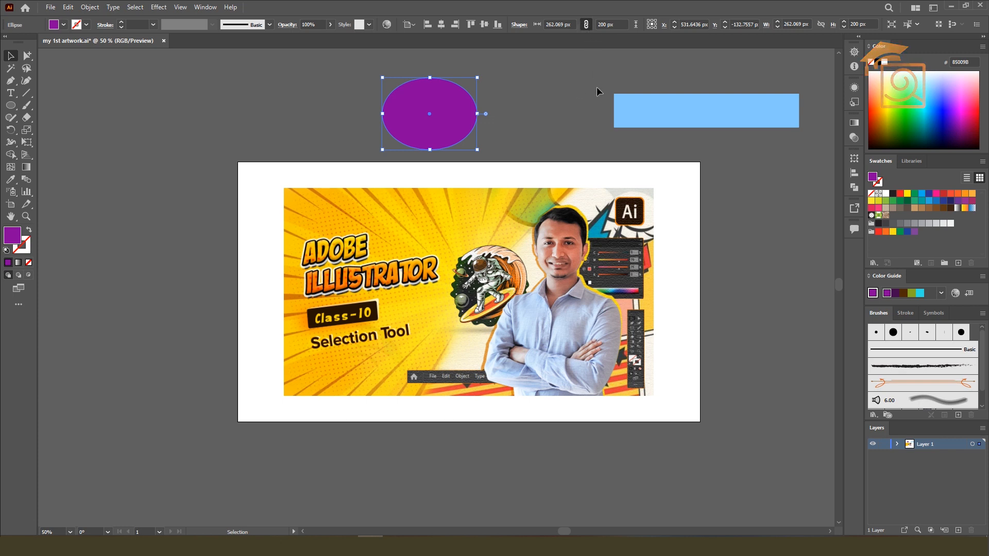
{"action": "left_click", "coordinate": [587, 25]}
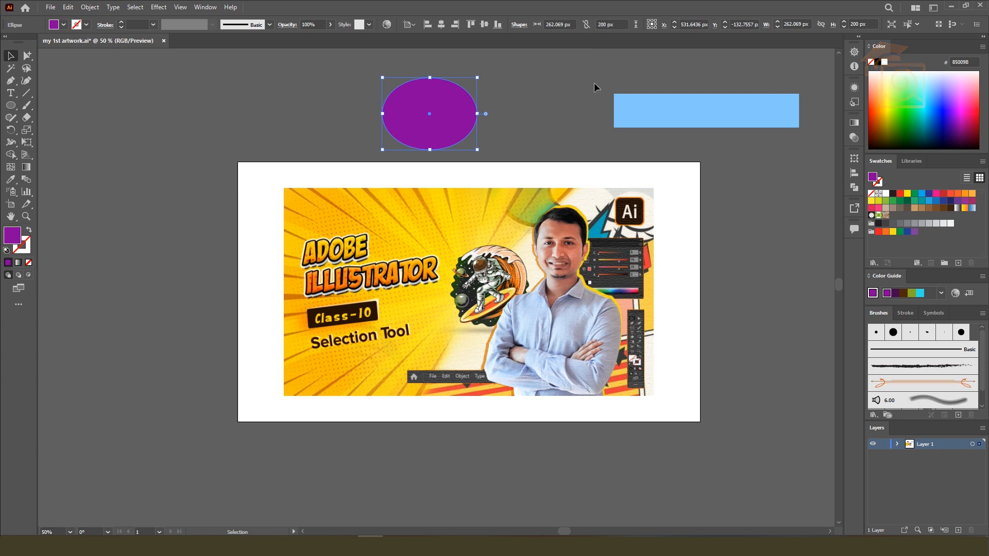
{"action": "left_click", "coordinate": [574, 24]}
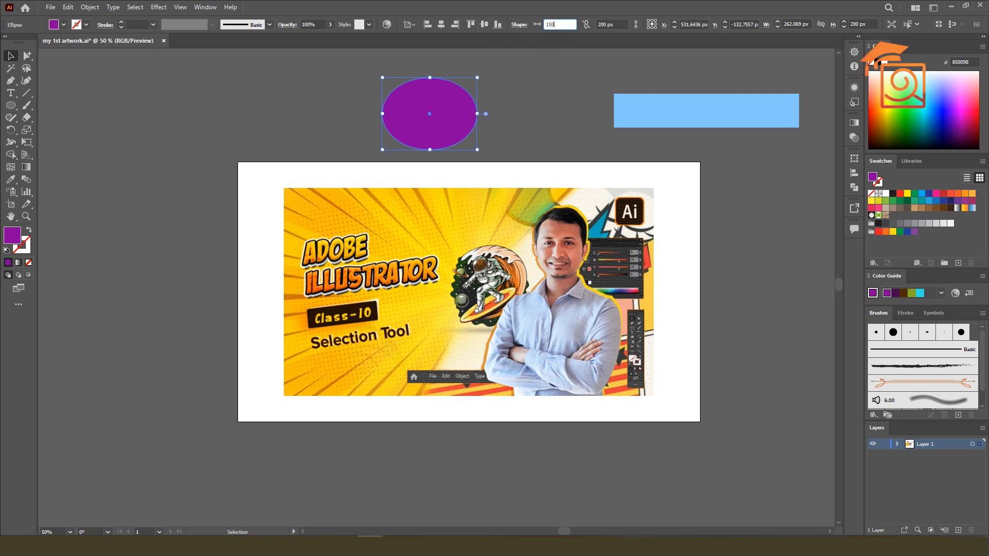
{"action": "key", "text": "Return"}
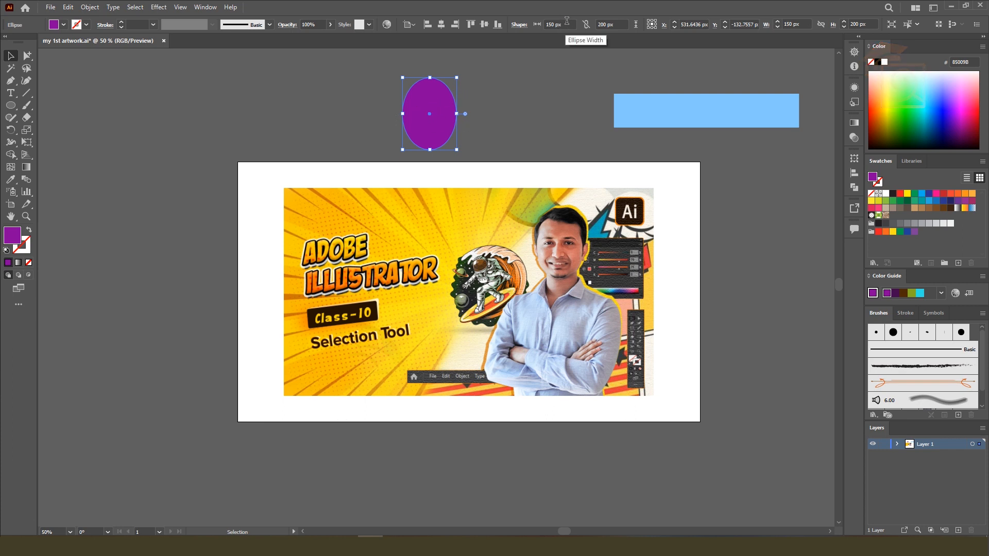
Relink the ellipse's width and height and scale it proportionally to a width of 300 px, without moving it.
{"action": "left_click", "coordinate": [587, 24]}
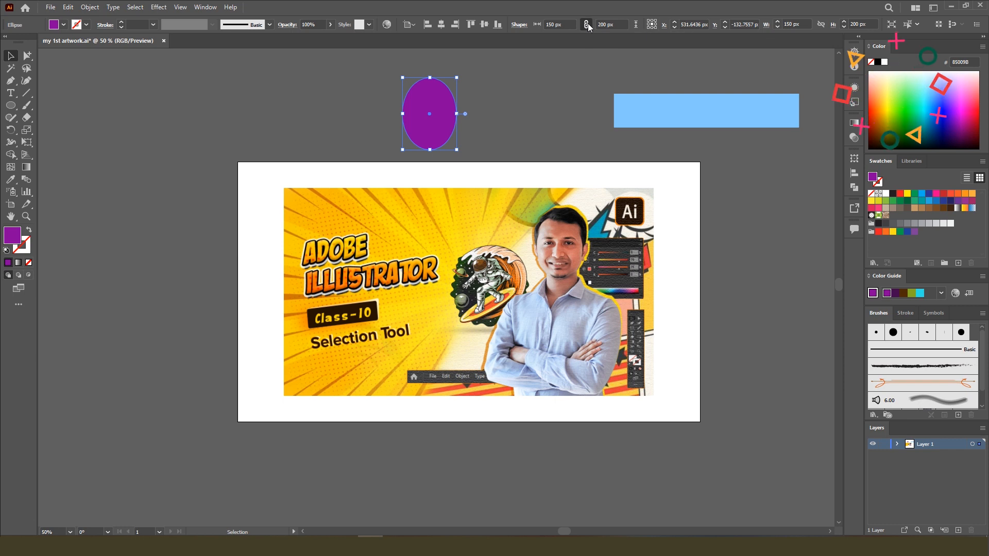
{"action": "left_click", "coordinate": [564, 24]}
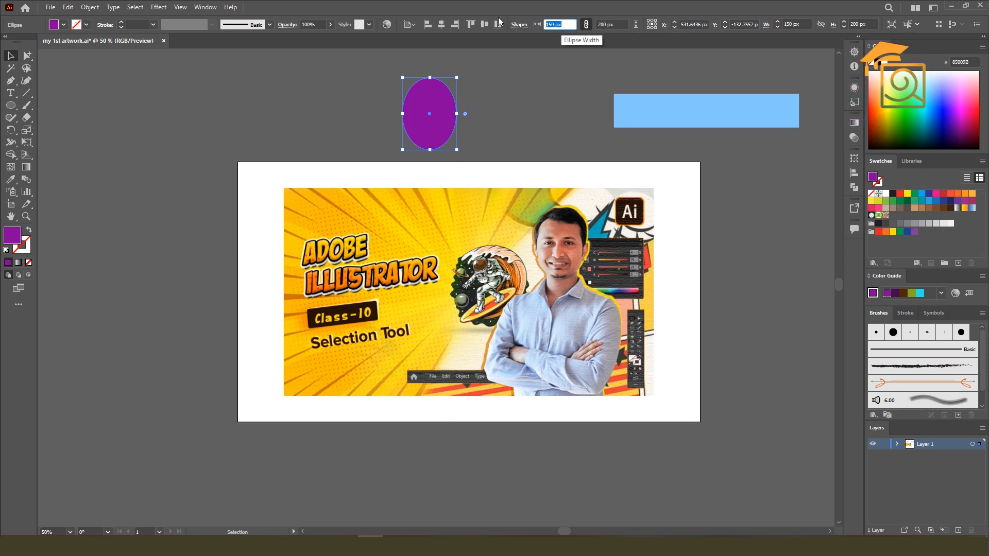
{"action": "type", "text": "300"}
{"action": "key", "text": "Return"}
{"action": "key", "text": "Return"}
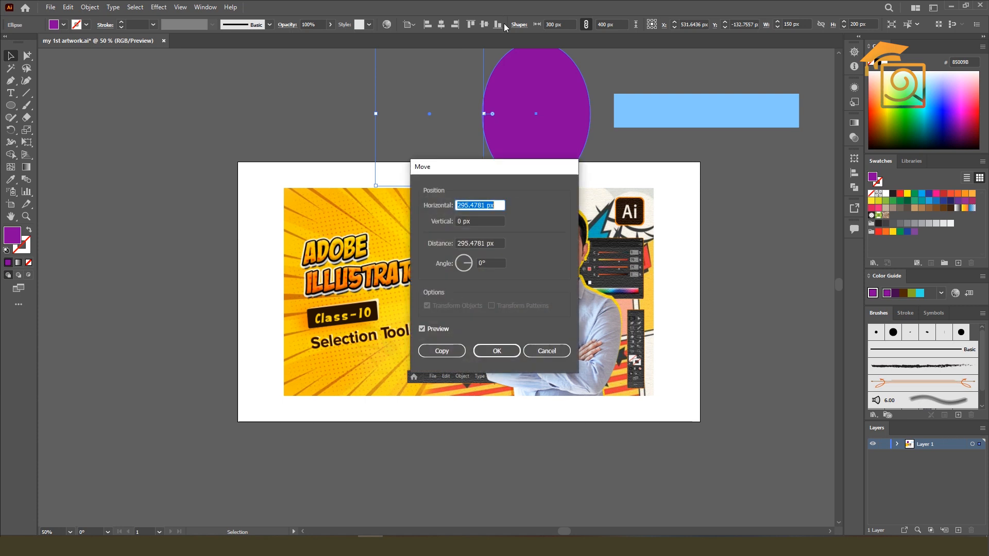
{"action": "left_click", "coordinate": [542, 353]}
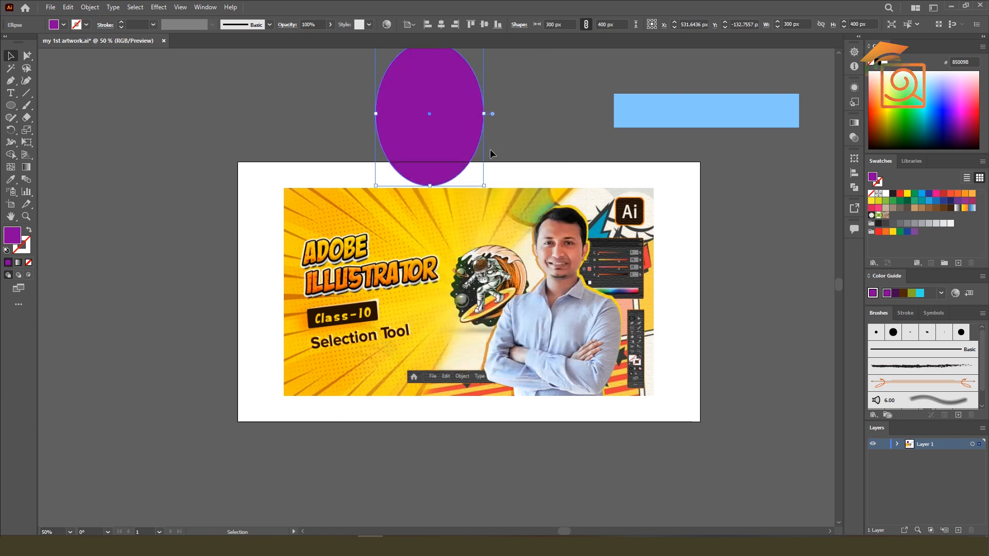
{"action": "scroll", "coordinate": [490, 153], "scroll_direction": "up", "scroll_amount": 3}
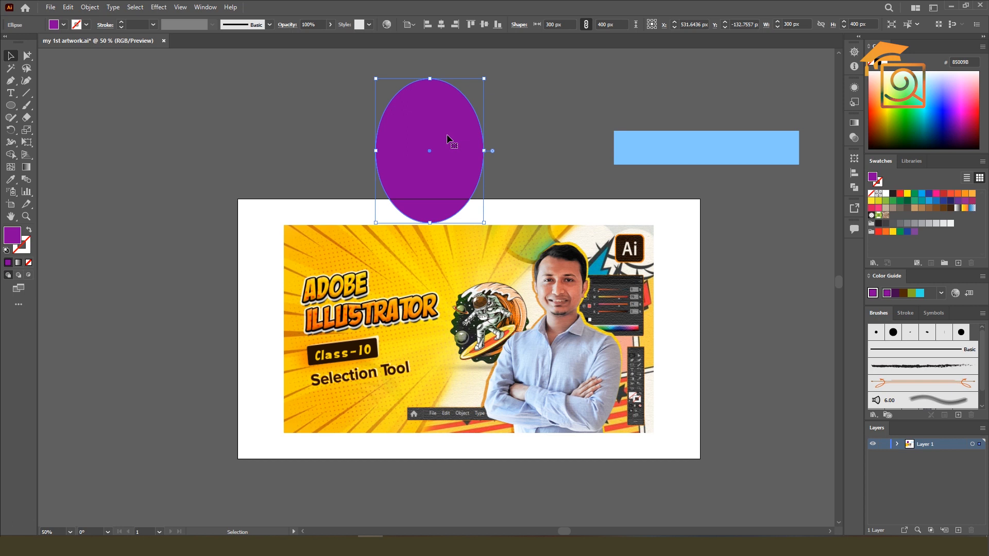
{"action": "scroll", "coordinate": [447, 139], "scroll_direction": "up", "scroll_amount": 2}
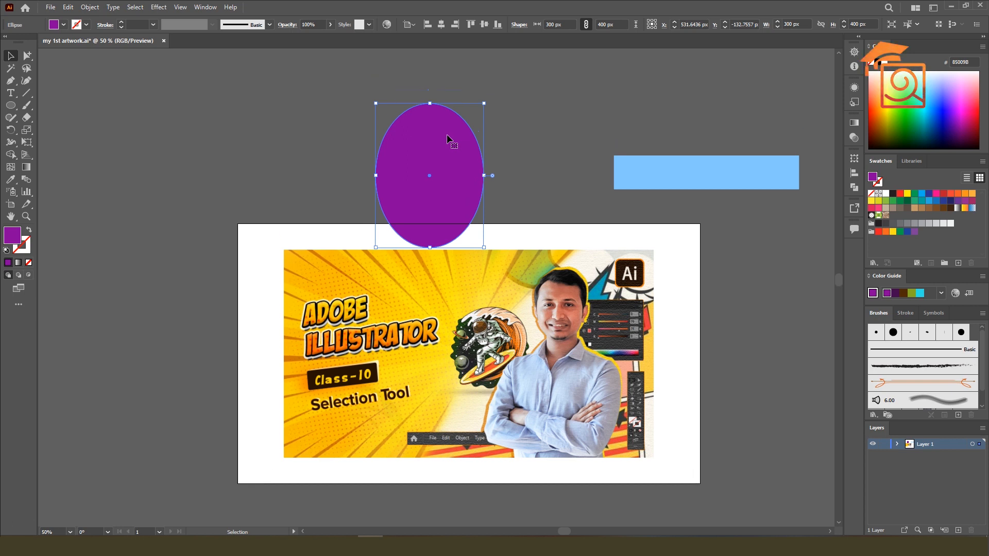
Raise the ellipse to about Y -175 px and set only its height to 300 px, relinking its width and height.
{"action": "left_click_drag", "start_coordinate": [462, 173], "coordinate": [460, 137]}
{"action": "left_click_drag", "start_coordinate": [430, 67], "coordinate": [433, 110]}
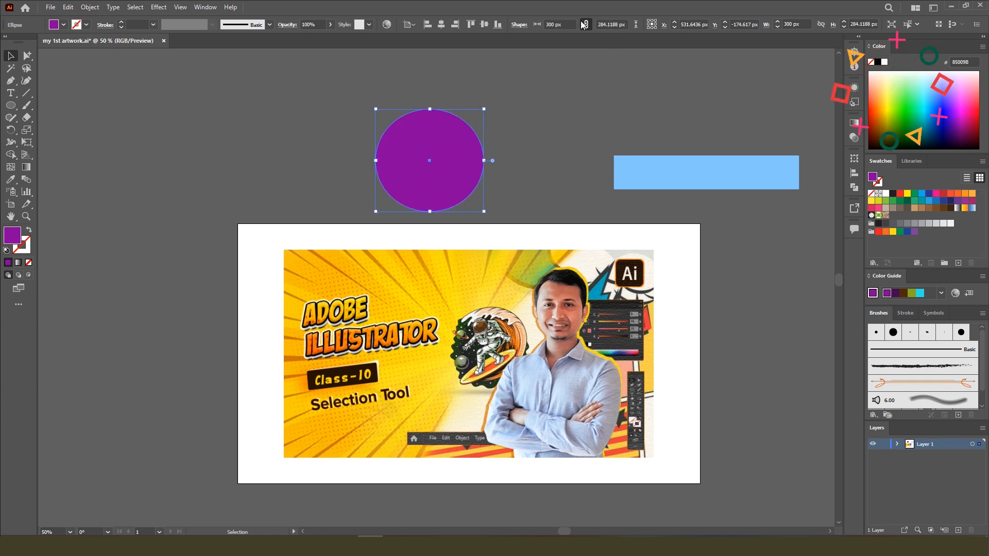
{"action": "left_click", "coordinate": [625, 24]}
{"action": "type", "text": "300"}
{"action": "key", "text": "Return"}
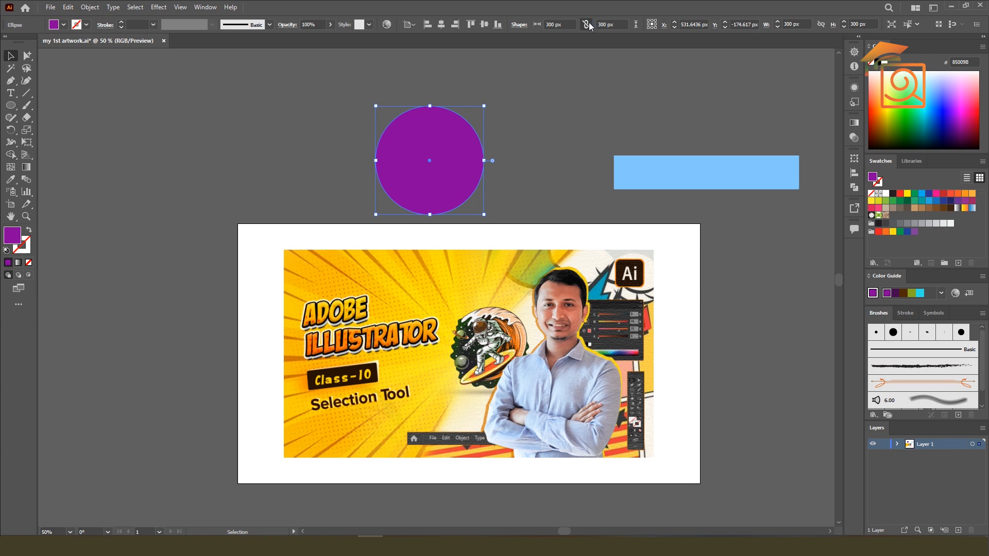
{"action": "left_click", "coordinate": [588, 23]}
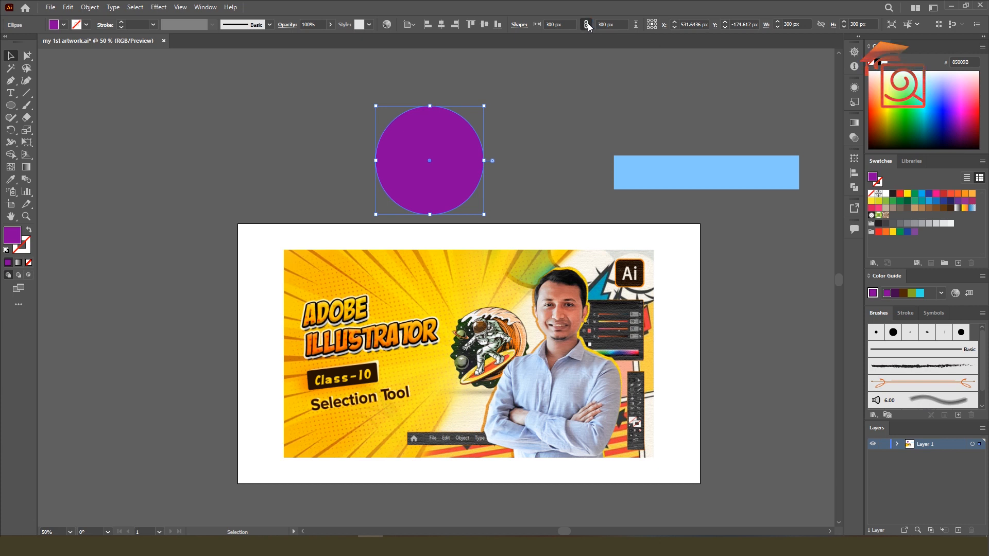
Enlarge the circle proportionally from a corner to about 344 px, and again about its center to about 405 px.
{"action": "left_click_drag", "start_coordinate": [484, 105], "coordinate": [508, 74]}
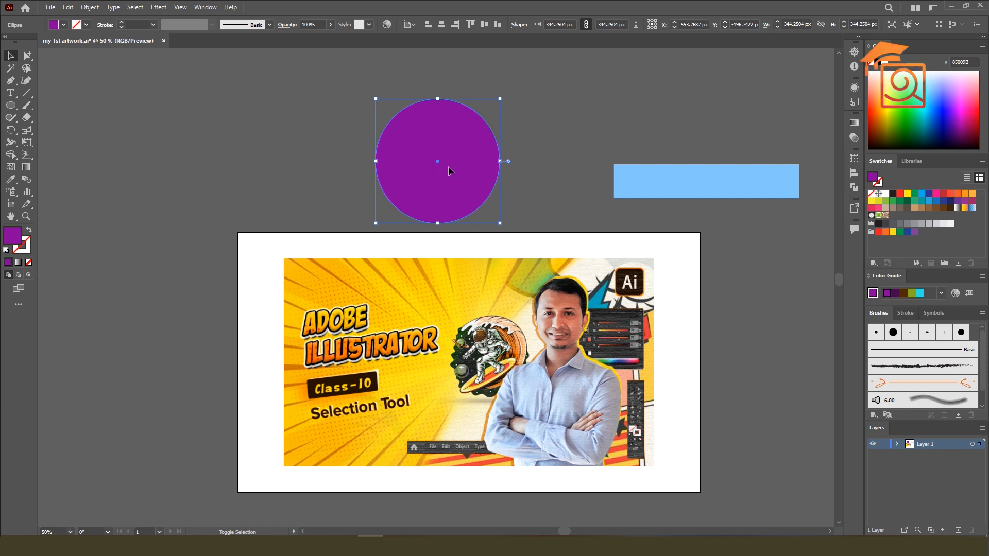
{"action": "left_click_drag", "start_coordinate": [502, 100], "coordinate": [526, 90]}
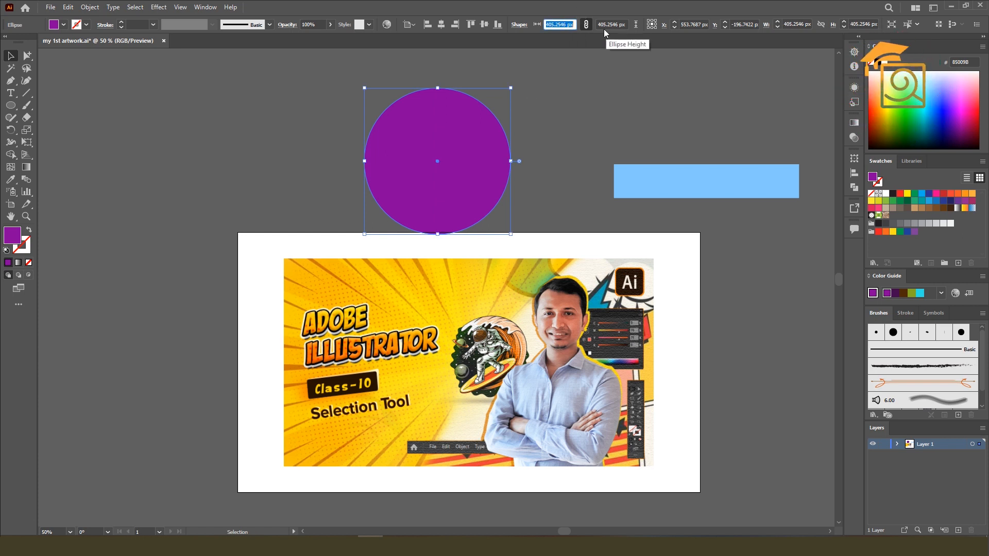
{"action": "left_click", "coordinate": [622, 23]}
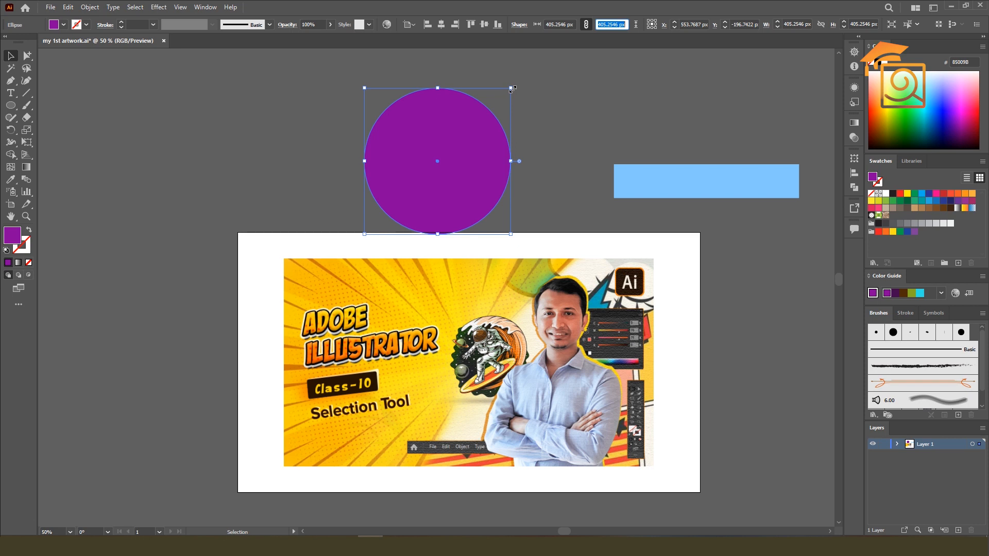
Move the circle to about X 307 px, Y -228 px, and place the blue rectangle just to its right, vertically centered with it.
{"action": "left_click_drag", "start_coordinate": [470, 163], "coordinate": [381, 152]}
{"action": "left_click_drag", "start_coordinate": [737, 188], "coordinate": [576, 154]}
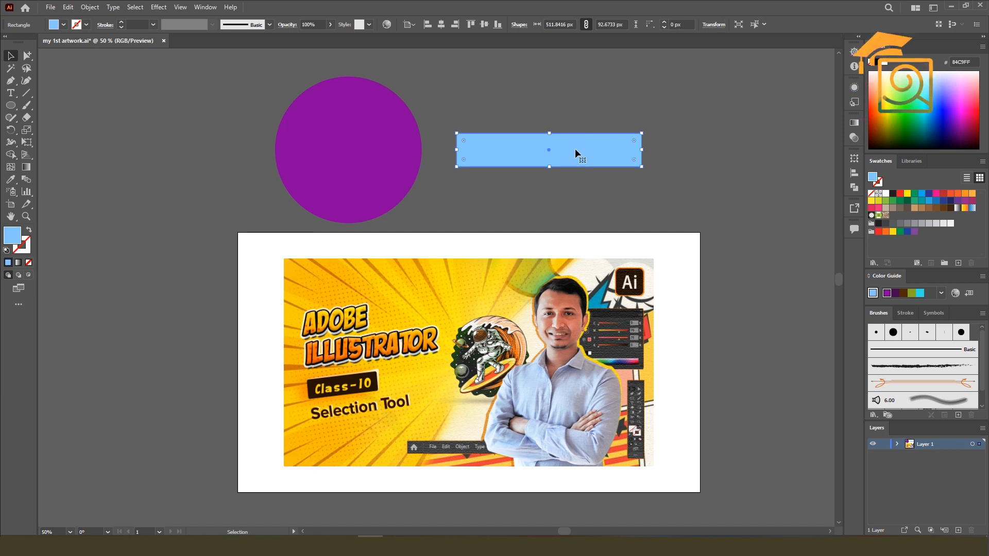
{"action": "left_click", "coordinate": [555, 24]}
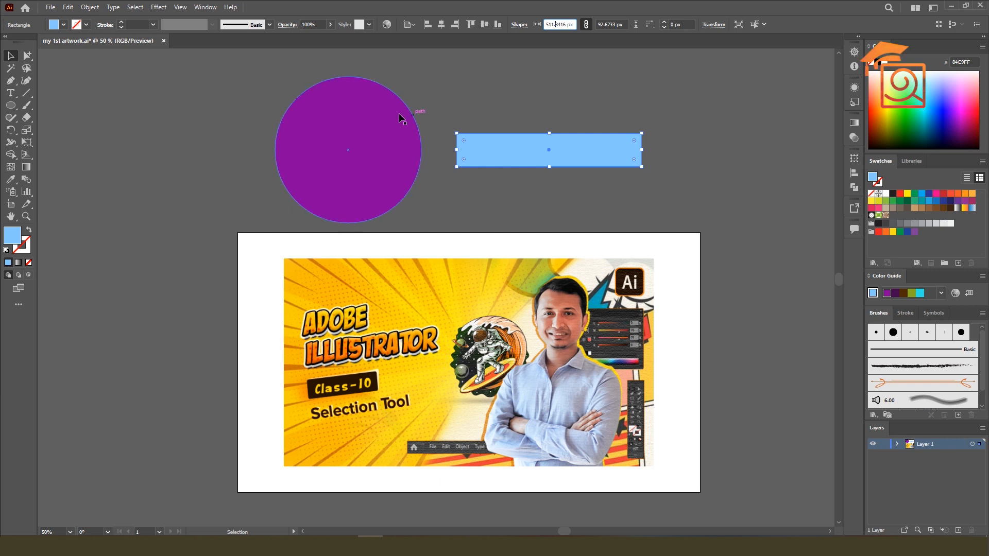
{"action": "left_click", "coordinate": [336, 110]}
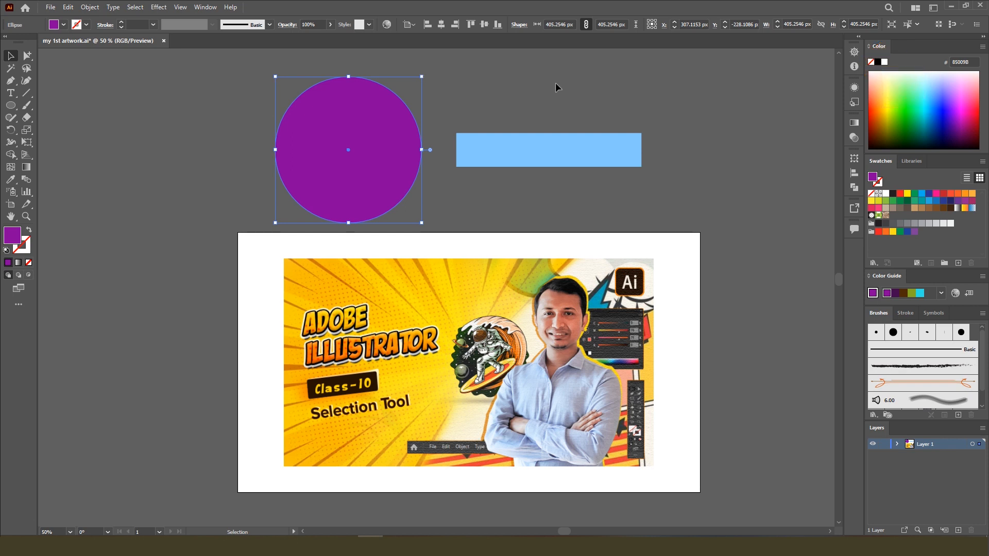
{"action": "left_click", "coordinate": [487, 99]}
{"action": "left_click", "coordinate": [373, 134]}
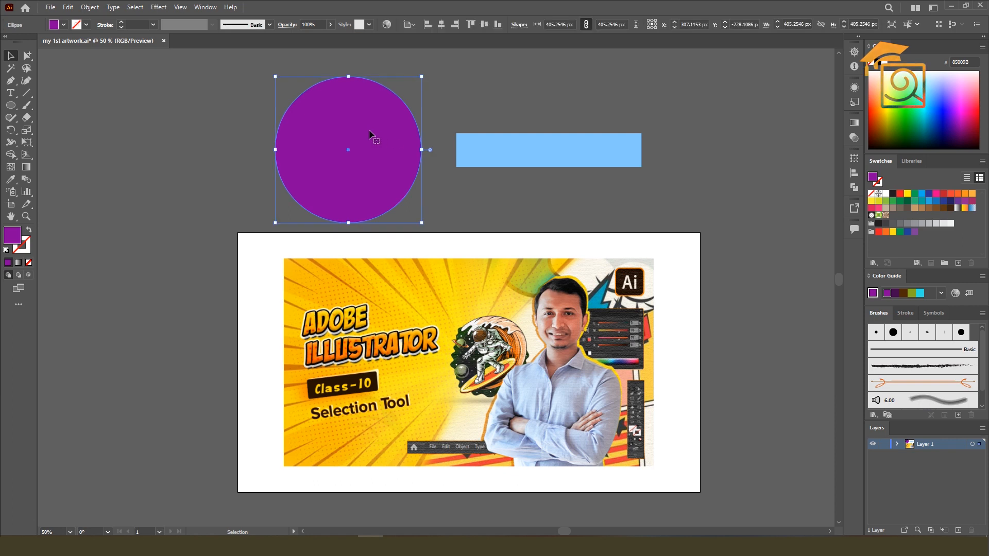
{"action": "double_click", "coordinate": [11, 58]}
{"action": "left_click_drag", "start_coordinate": [473, 174], "coordinate": [517, 92]}
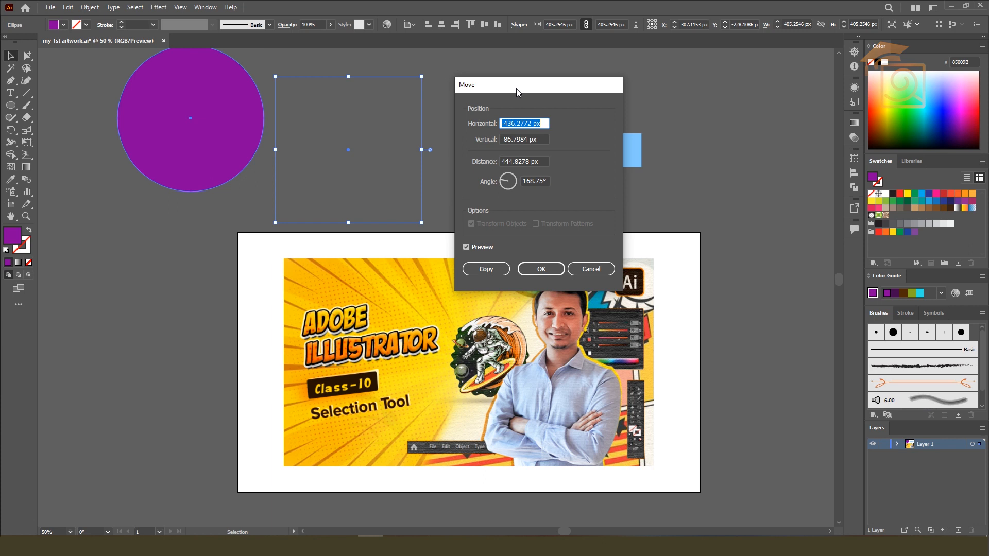
{"action": "left_click_drag", "start_coordinate": [517, 92], "coordinate": [494, 73]}
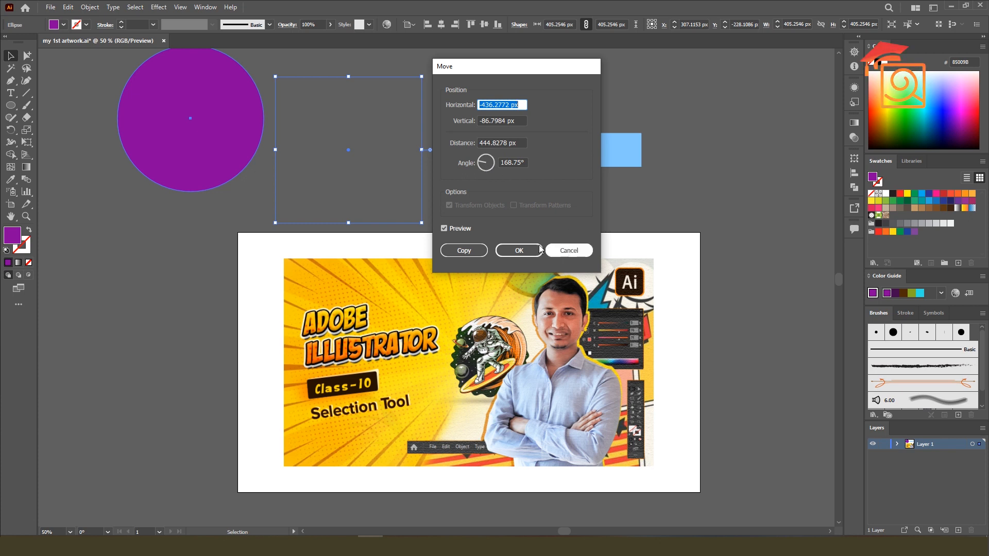
{"action": "left_click", "coordinate": [567, 251]}
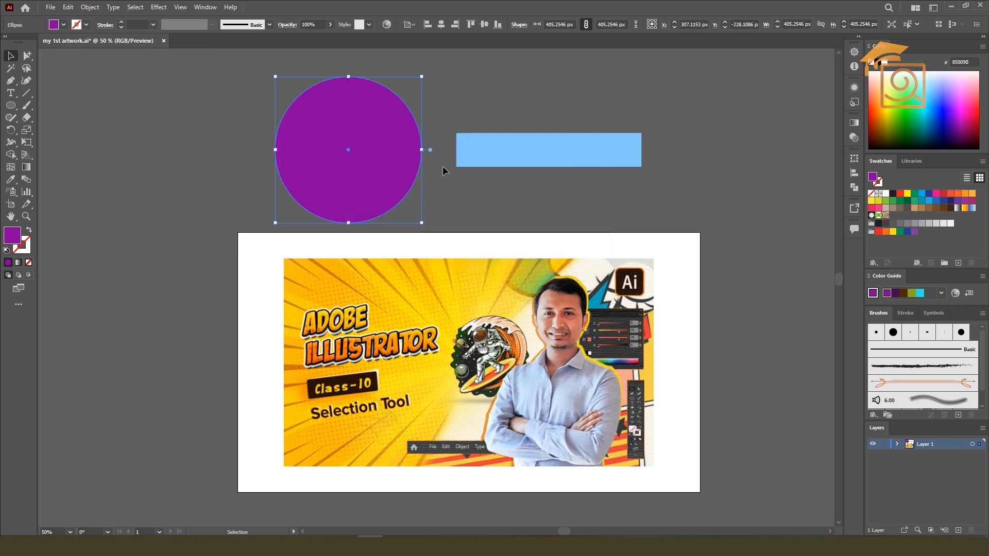
Open the Move options for the blue rectangle and place the dialog clear of the shapes.
{"action": "left_click", "coordinate": [514, 148]}
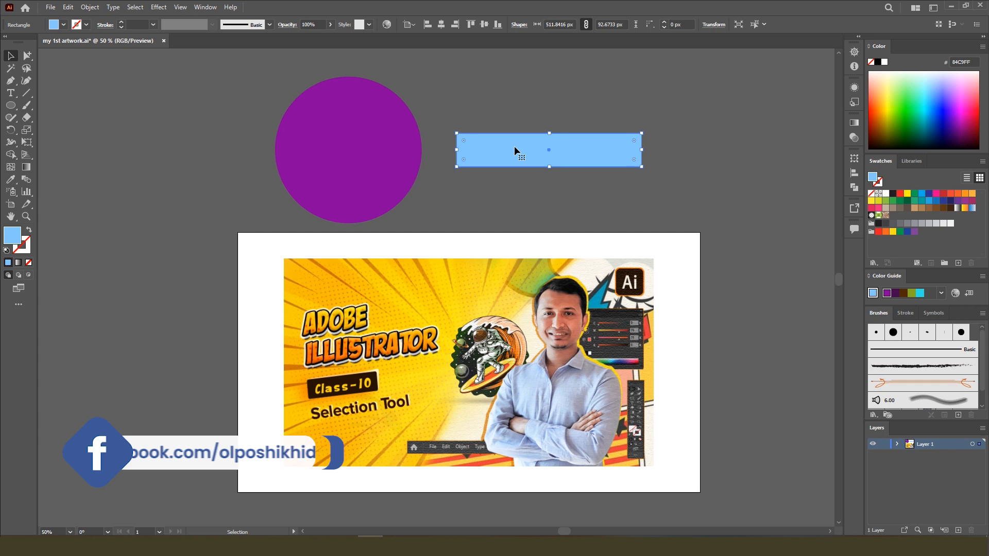
{"action": "double_click", "coordinate": [10, 55]}
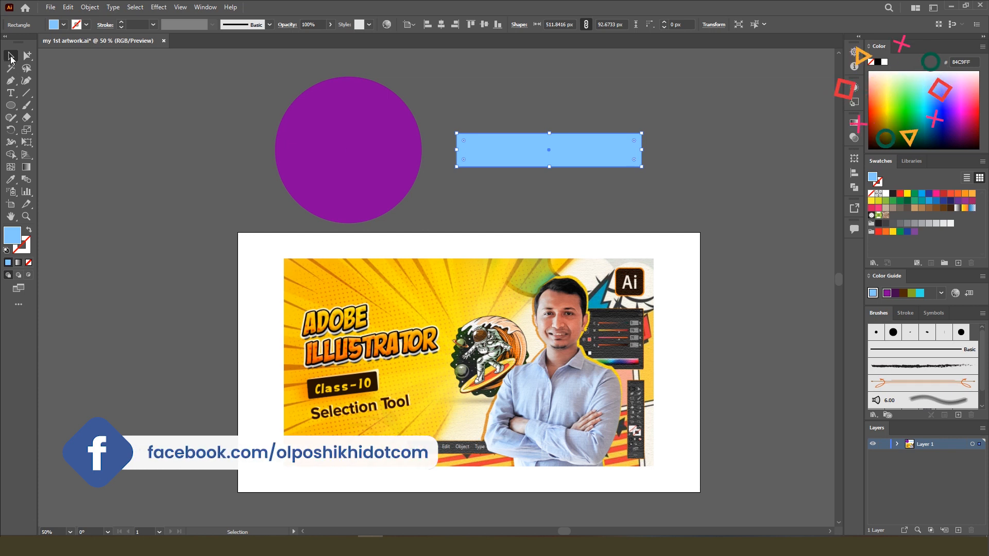
{"action": "left_click_drag", "start_coordinate": [529, 67], "coordinate": [801, 115]}
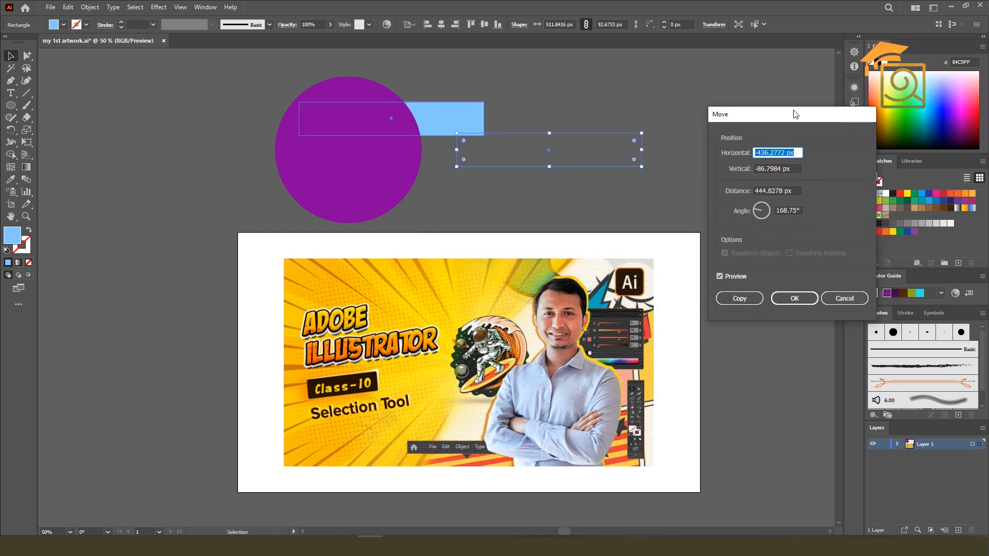
Preview moving the rectangle with a horizontal offset of -393 px and a vertical offset of -46 px.
{"action": "left_click", "coordinate": [775, 150]}
{"action": "scroll", "coordinate": [775, 150], "scroll_direction": "up", "scroll_amount": 12}
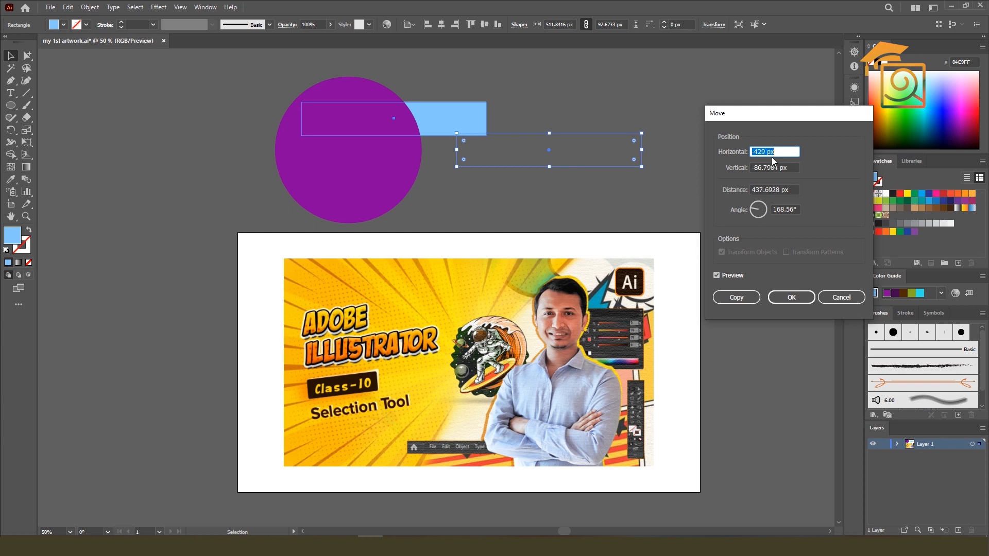
{"action": "scroll", "coordinate": [749, 153], "scroll_direction": "up", "scroll_amount": 20}
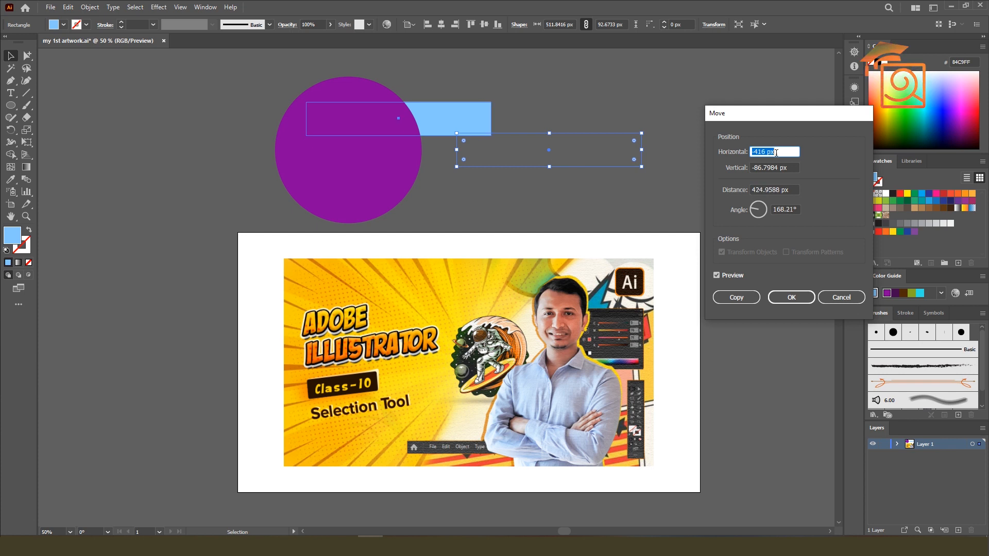
{"action": "left_click", "coordinate": [784, 167]}
{"action": "scroll", "coordinate": [784, 167], "scroll_direction": "up", "scroll_amount": 17}
{"action": "scroll", "coordinate": [784, 167], "scroll_direction": "up", "scroll_amount": 20}
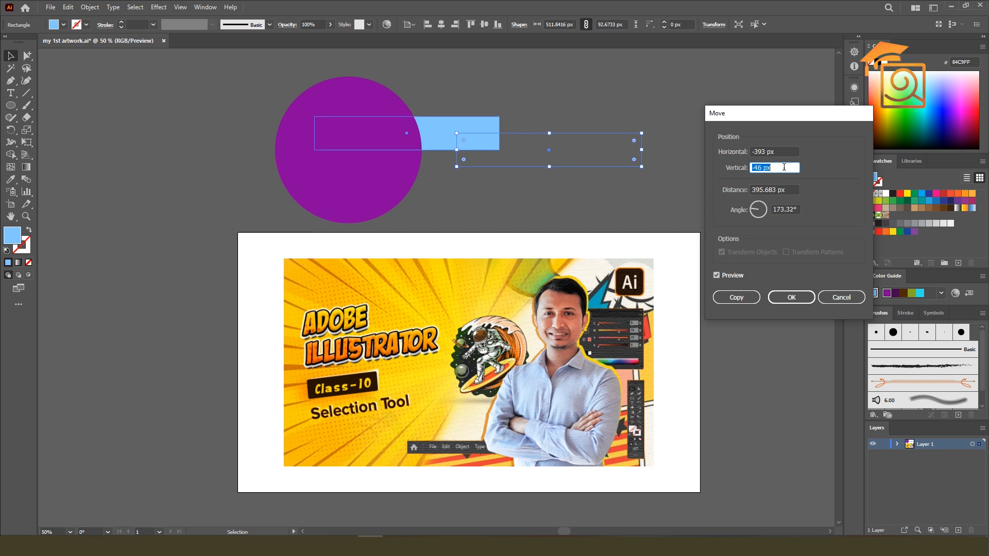
Preview swinging the rectangle around its original position by raising the move angle gradually to 360°.
{"action": "left_click", "coordinate": [791, 208]}
{"action": "scroll", "coordinate": [790, 208], "scroll_direction": "up", "scroll_amount": 20}
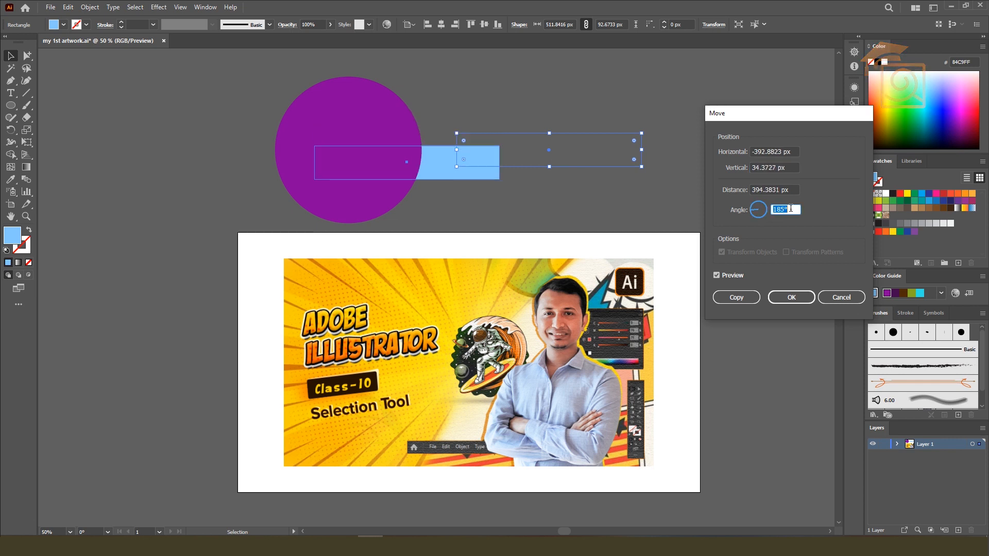
{"action": "scroll", "coordinate": [791, 208], "scroll_direction": "up", "scroll_amount": 20}
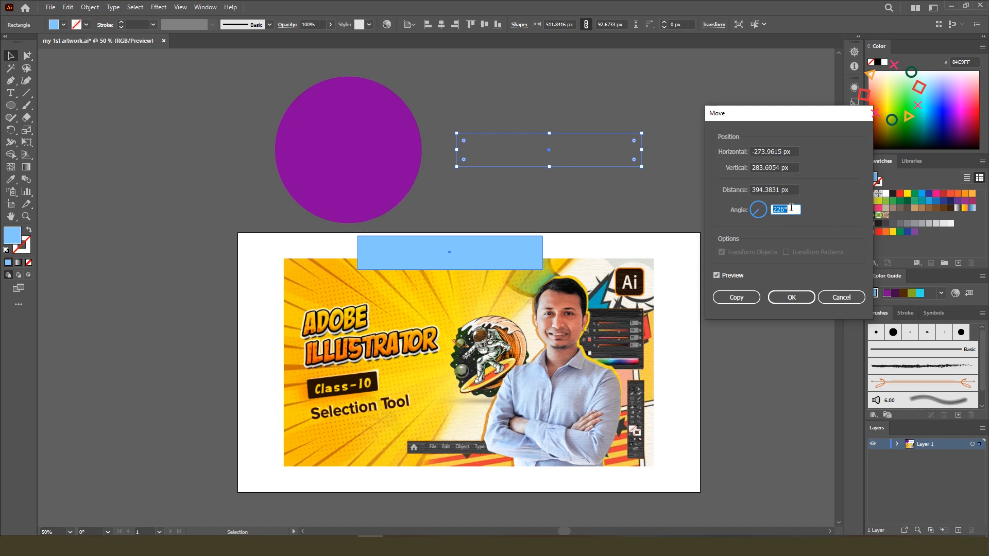
{"action": "scroll", "coordinate": [791, 207], "scroll_direction": "up", "scroll_amount": 20}
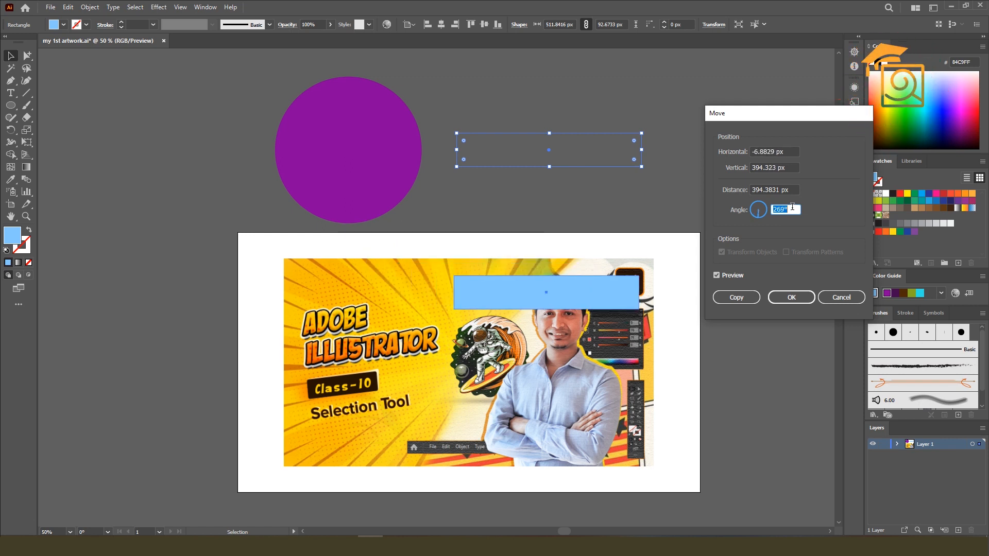
{"action": "scroll", "coordinate": [792, 207], "scroll_direction": "up", "scroll_amount": 20}
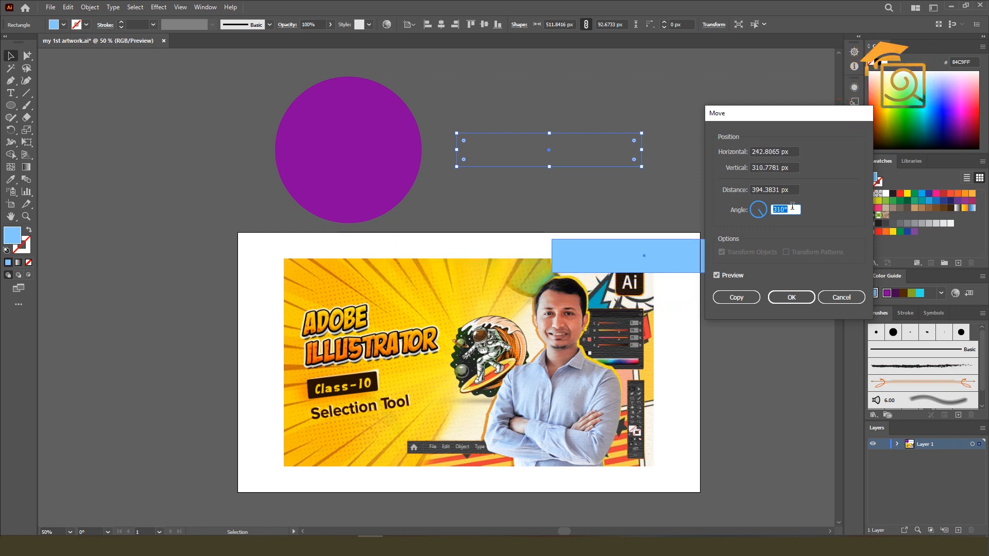
{"action": "scroll", "coordinate": [792, 206], "scroll_direction": "up", "scroll_amount": 20}
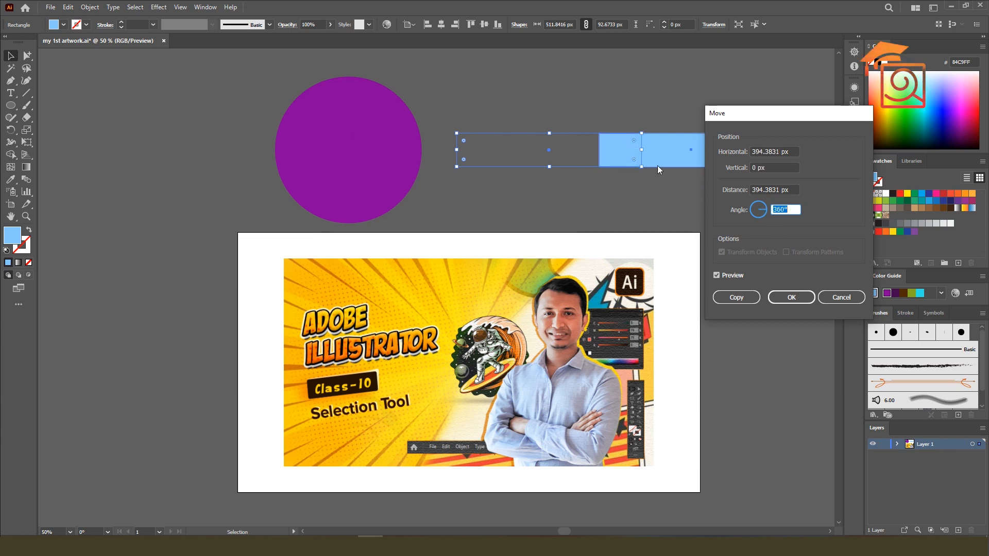
Reset the horizontal move offset to 0 px, keep the vertical offset at 0 px, and raise the horizontal offset to 11 px.
{"action": "left_click", "coordinate": [775, 151]}
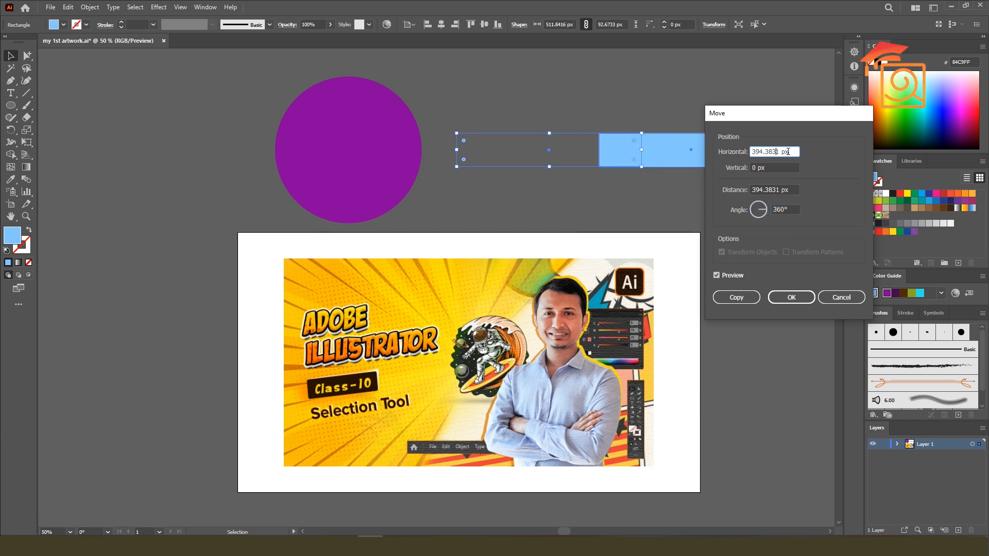
{"action": "type", "text": "0"}
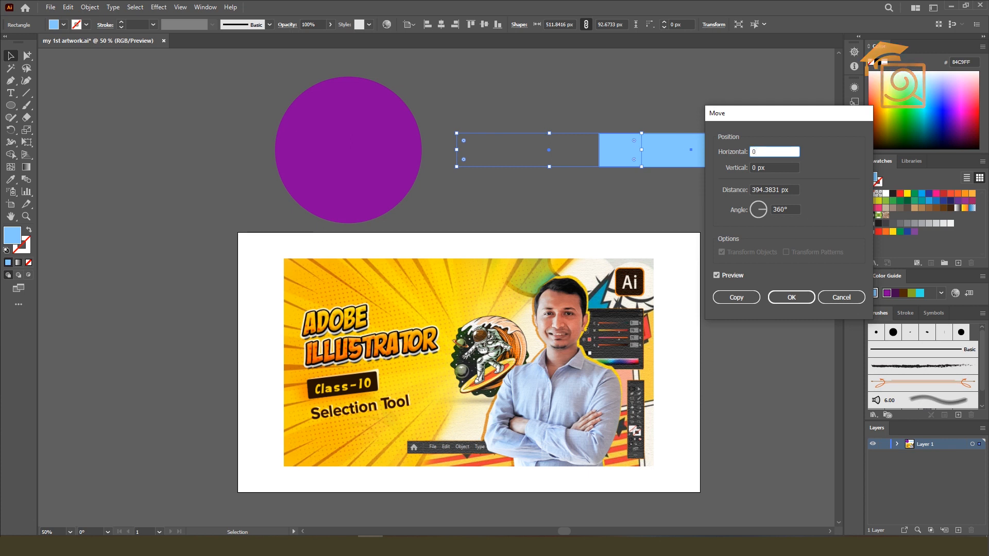
{"action": "left_click", "coordinate": [782, 167]}
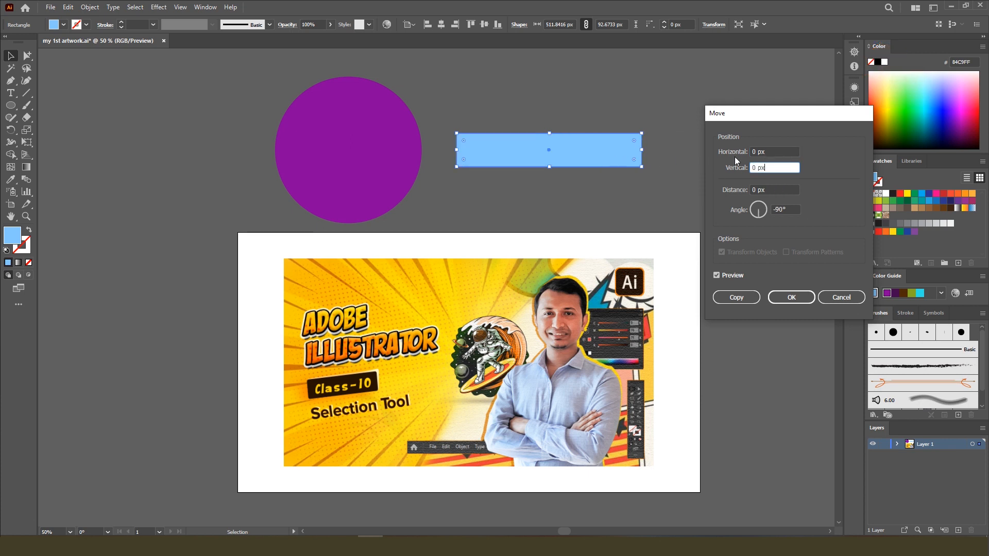
{"action": "left_click", "coordinate": [766, 152]}
{"action": "type", "text": "11"}
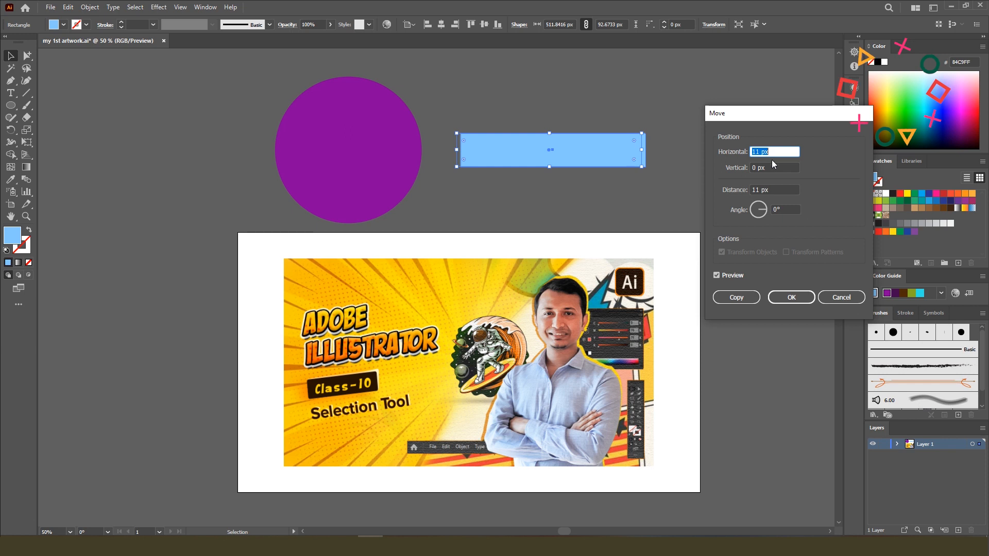
Set the move distance to 31 px and compare the result by switching the preview off and back on.
{"action": "left_click", "coordinate": [776, 189]}
{"action": "type", "text": "27"}
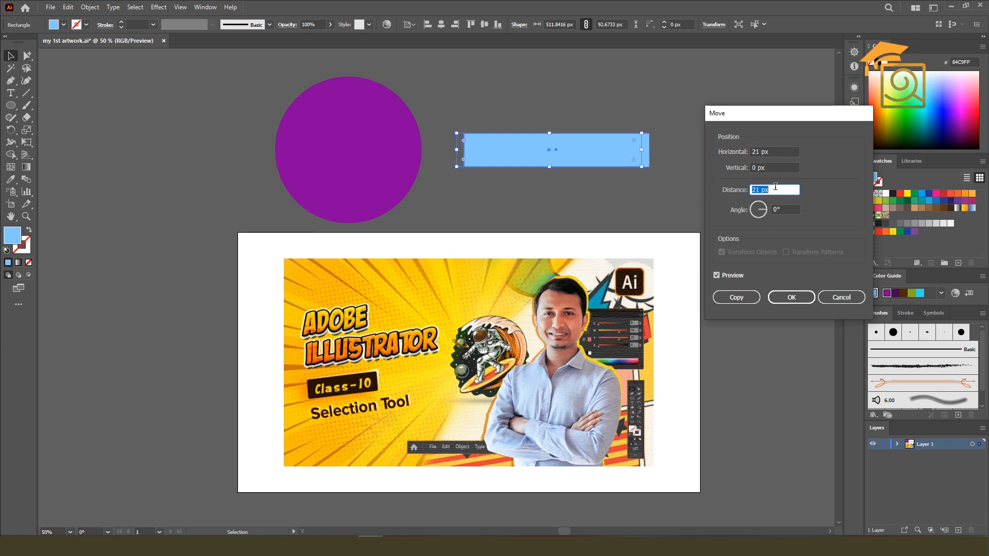
{"action": "type", "text": "31"}
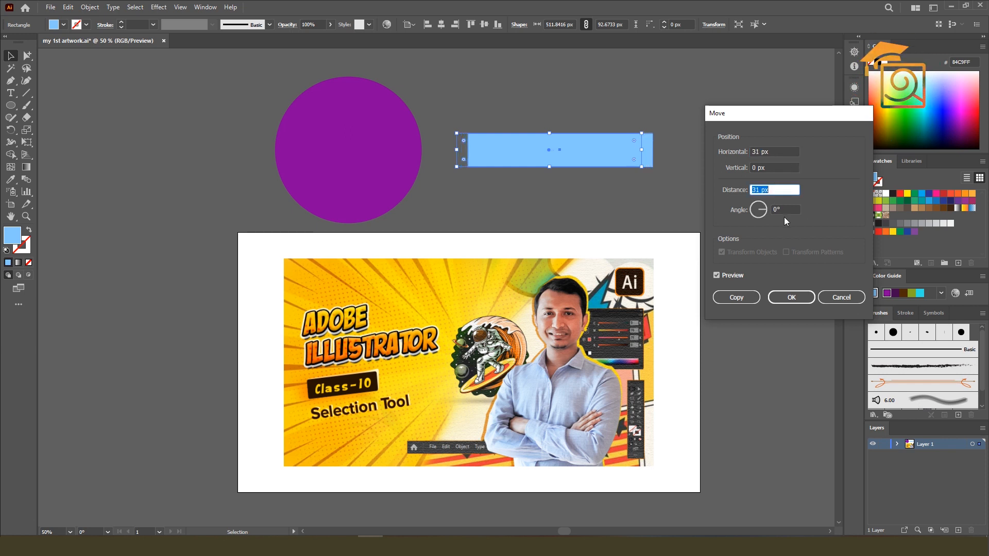
{"action": "left_click", "coordinate": [716, 276]}
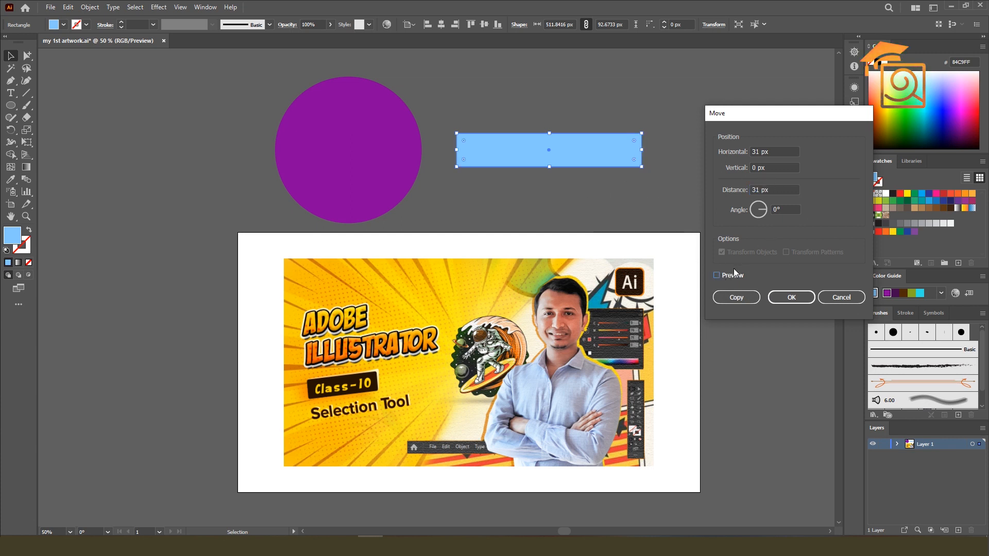
{"action": "left_click", "coordinate": [728, 276]}
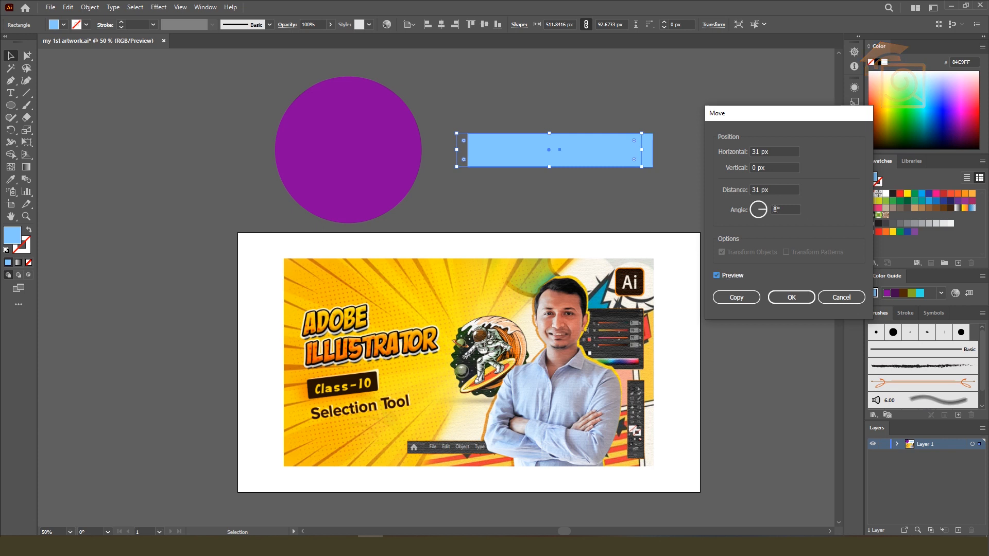
Raise the rectangle's move angle gradually to 69°.
{"action": "left_click", "coordinate": [785, 208]}
{"action": "key", "text": "Up"}
{"action": "key", "text": "Up"}
{"action": "key", "text": "Up"}
{"action": "key", "text": "Up"}
{"action": "key", "text": "Up"}
{"action": "key", "text": "Up"}
{"action": "key", "text": "Up"}
{"action": "key", "text": "Up"}
{"action": "key", "text": "Up"}
{"action": "key", "text": "Up"}
{"action": "key", "text": "Up"}
{"action": "key", "text": "Up"}
{"action": "key", "text": "Up"}
{"action": "key", "text": "Up"}
{"action": "key", "text": "Up"}
{"action": "key", "text": "Up"}
{"action": "key", "text": "Up"}
{"action": "key", "text": "Up"}
{"action": "key", "text": "Up"}
{"action": "key", "text": "Up"}
{"action": "key", "text": "Up"}
{"action": "key", "text": "Up"}
{"action": "key", "text": "Up"}
{"action": "key", "text": "Up"}
{"action": "key", "text": "Up"}
{"action": "key", "text": "Up"}
{"action": "key", "text": "Up"}
{"action": "key", "text": "Up"}
{"action": "key", "text": "Up"}
{"action": "key", "text": "Up"}
{"action": "key", "text": "Up"}
{"action": "key", "text": "Up"}
{"action": "key", "text": "Up"}
{"action": "key", "text": "Up"}
{"action": "key", "text": "Up"}
{"action": "key", "text": "Up"}
{"action": "key", "text": "Up"}
{"action": "key", "text": "Up"}
{"action": "key", "text": "Up"}
{"action": "key", "text": "Up"}
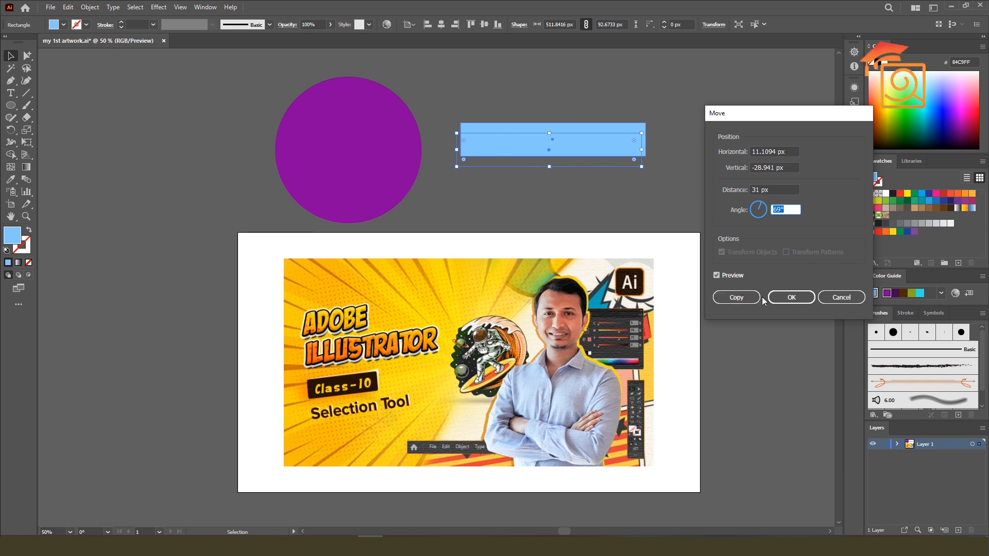
Create a copy of the rectangle with the current move settings and fill the copy with dark blue (0F0095).
{"action": "left_click", "coordinate": [737, 297]}
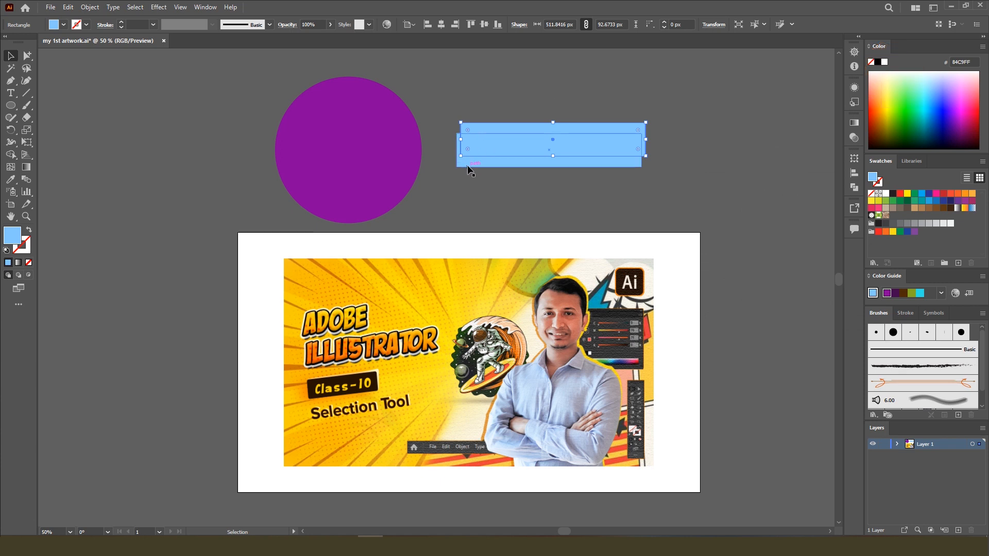
{"action": "left_click", "coordinate": [944, 126]}
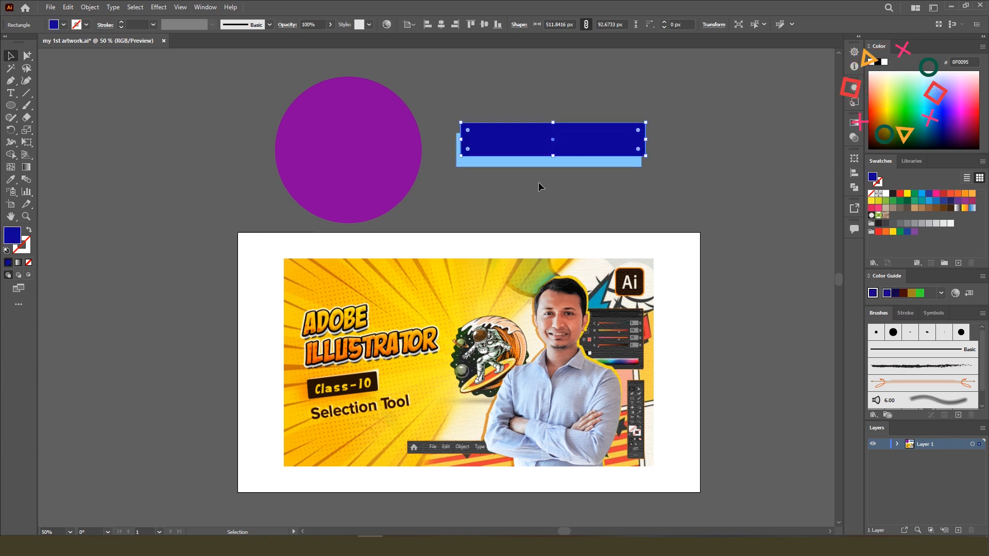
Duplicate the purple circle twice, leaving two circles left of the rectangles and one to their right.
{"action": "left_click", "coordinate": [539, 186]}
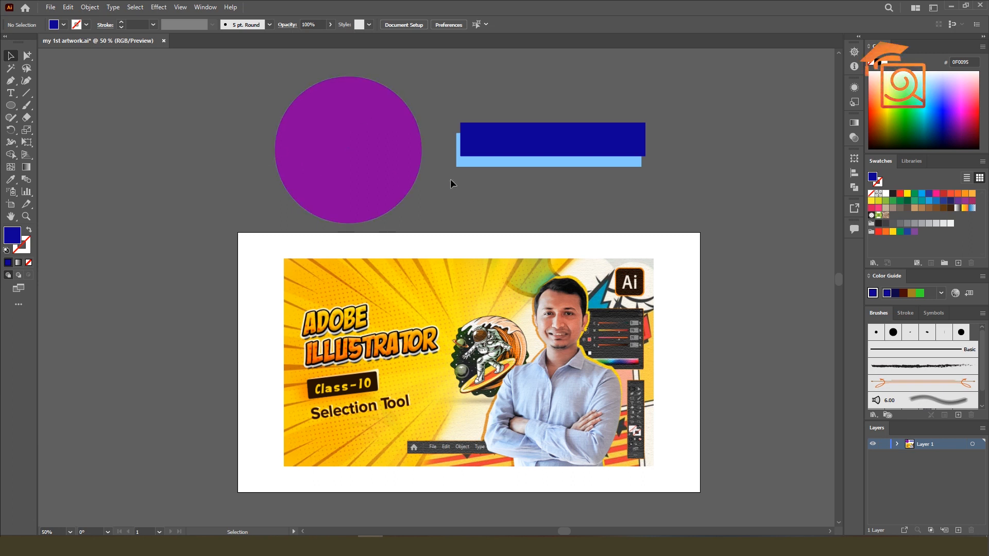
{"action": "left_click", "coordinate": [354, 161]}
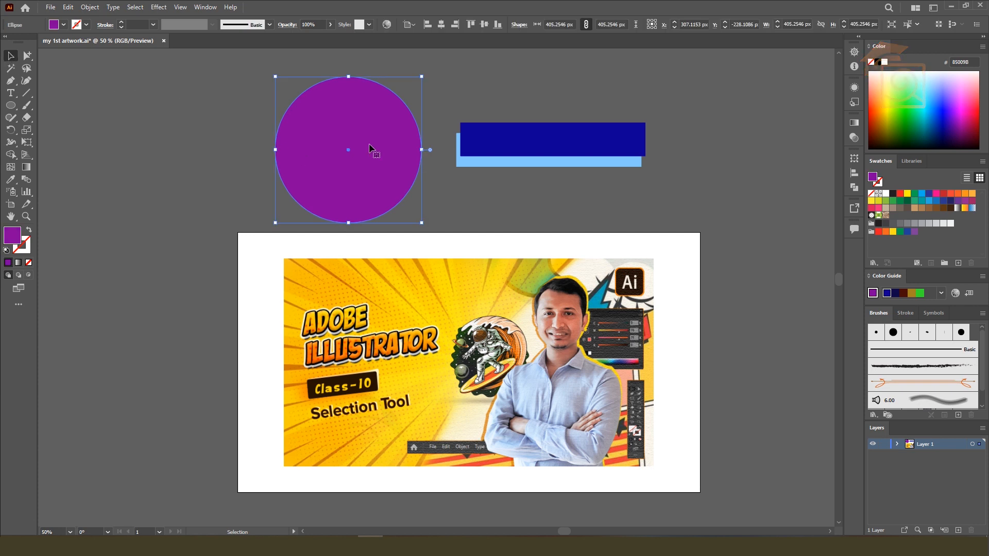
{"action": "left_click_drag", "start_coordinate": [370, 150], "coordinate": [211, 165]}
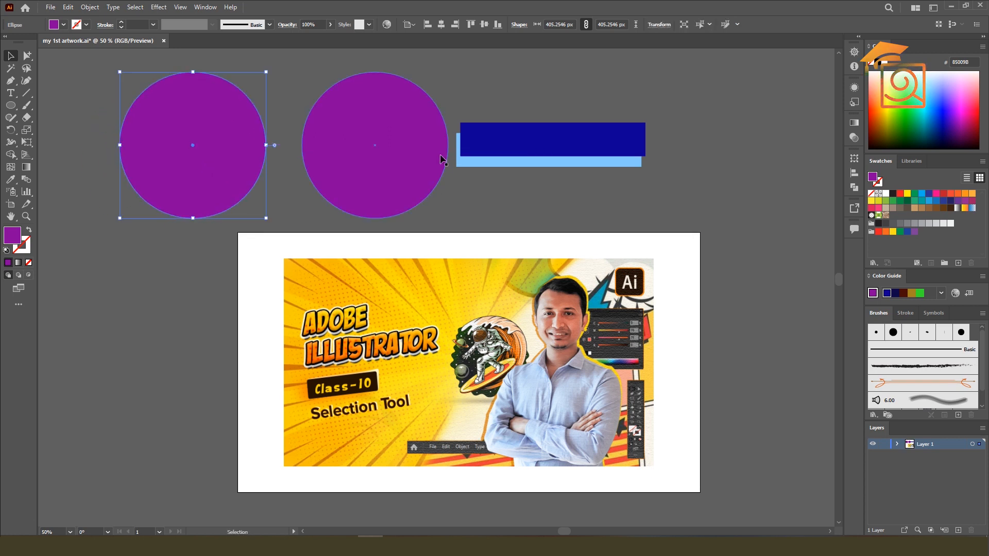
{"action": "left_click_drag", "start_coordinate": [397, 150], "coordinate": [780, 149]}
{"action": "key", "text": "alt"}
Move the dark blue rectangle up clear of the light blue one and fill the leftmost circle with light cyan (91F7FF).
{"action": "left_click_drag", "start_coordinate": [497, 147], "coordinate": [514, 109]}
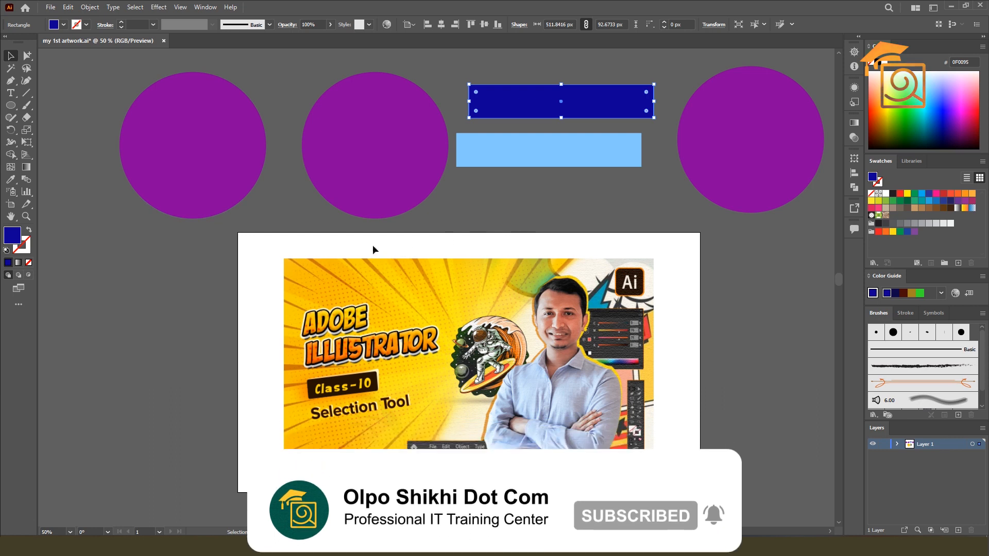
{"action": "scroll", "coordinate": [371, 243], "scroll_direction": "up", "scroll_amount": 1}
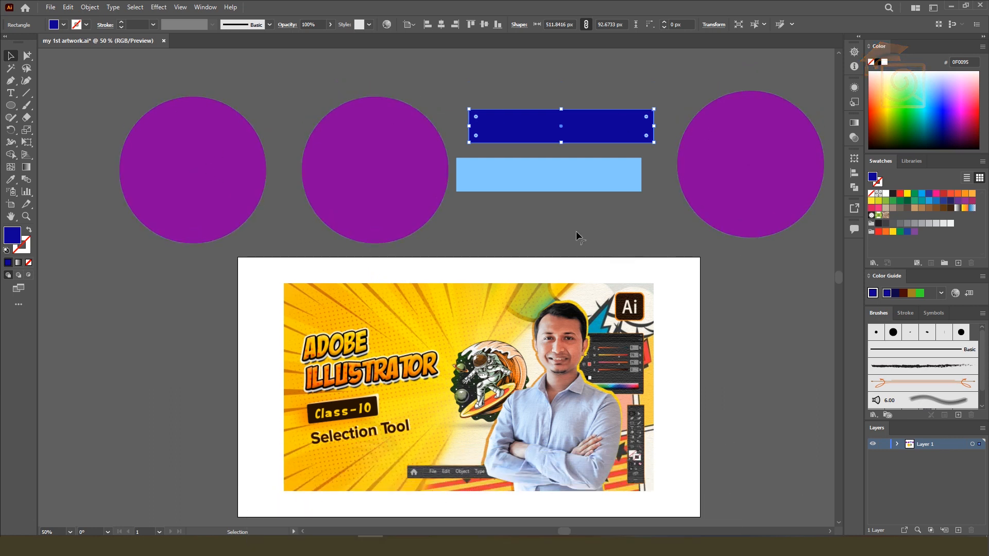
{"action": "left_click", "coordinate": [223, 139]}
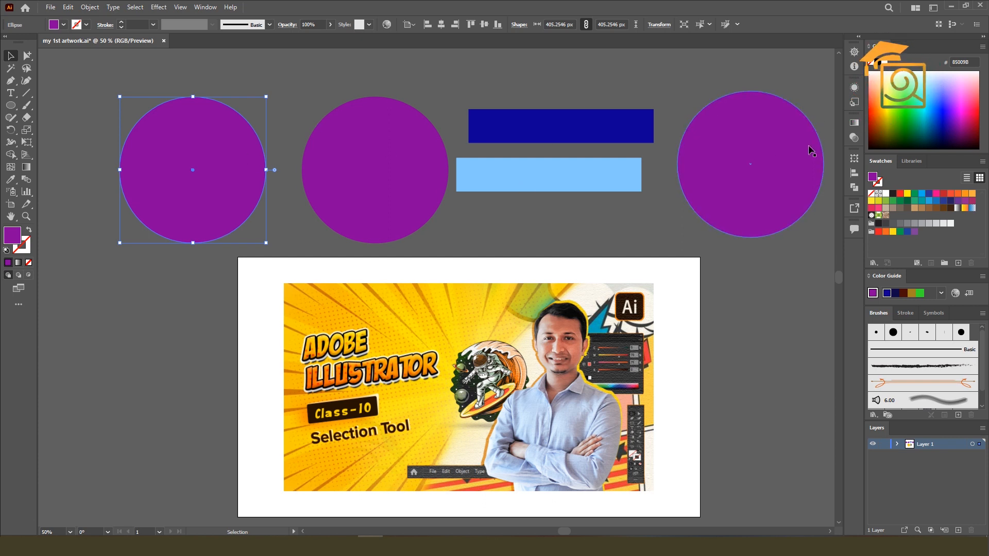
{"action": "left_click", "coordinate": [926, 85]}
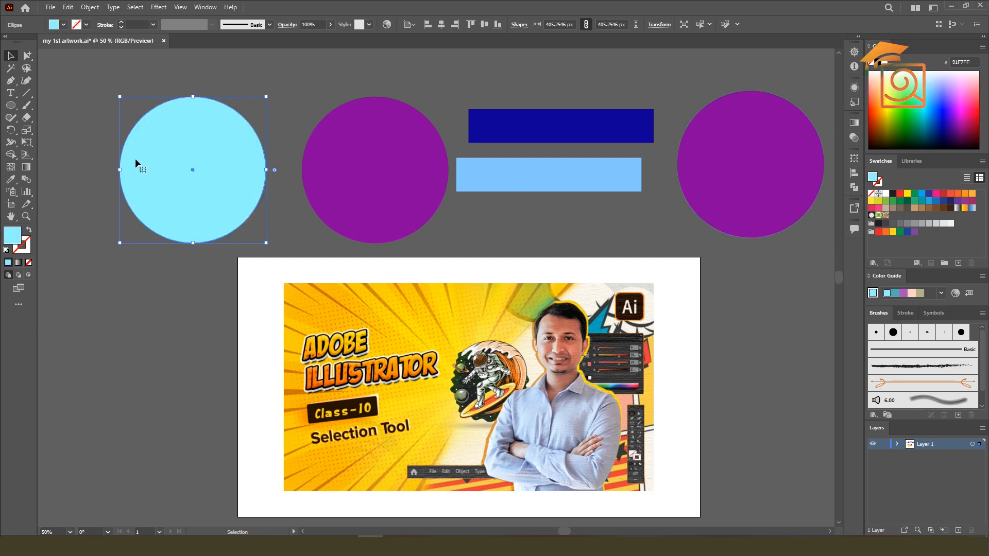
Review the Select Similar options for the rightmost circle, select all objects with the same shape, and clear the selection.
{"action": "left_click", "coordinate": [417, 161]}
{"action": "left_click", "coordinate": [756, 178]}
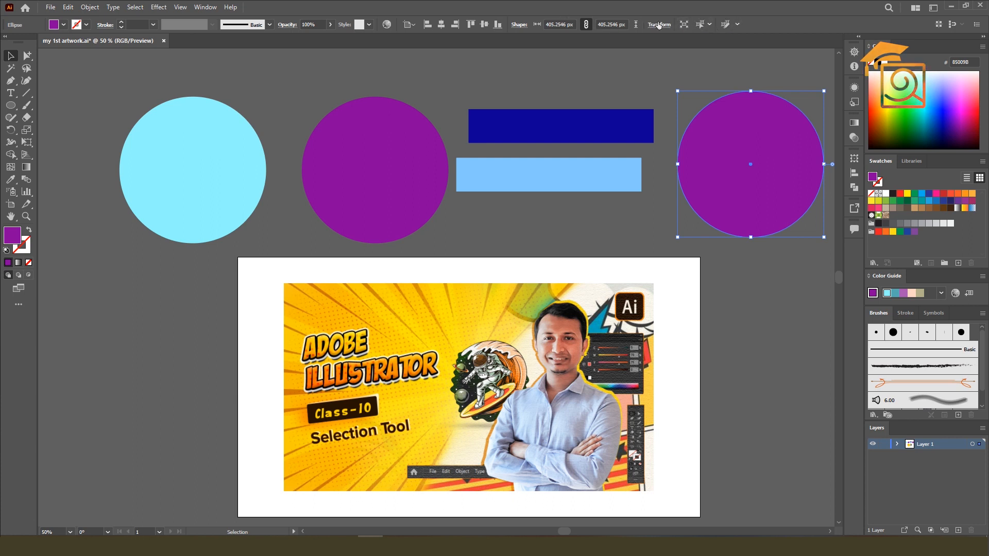
{"action": "left_click", "coordinate": [710, 25]}
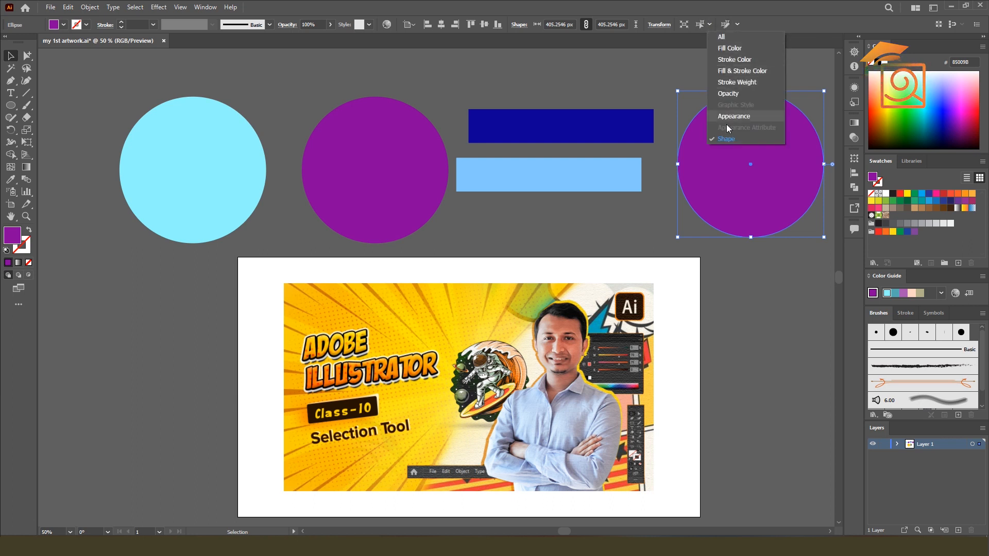
{"action": "left_click", "coordinate": [709, 26]}
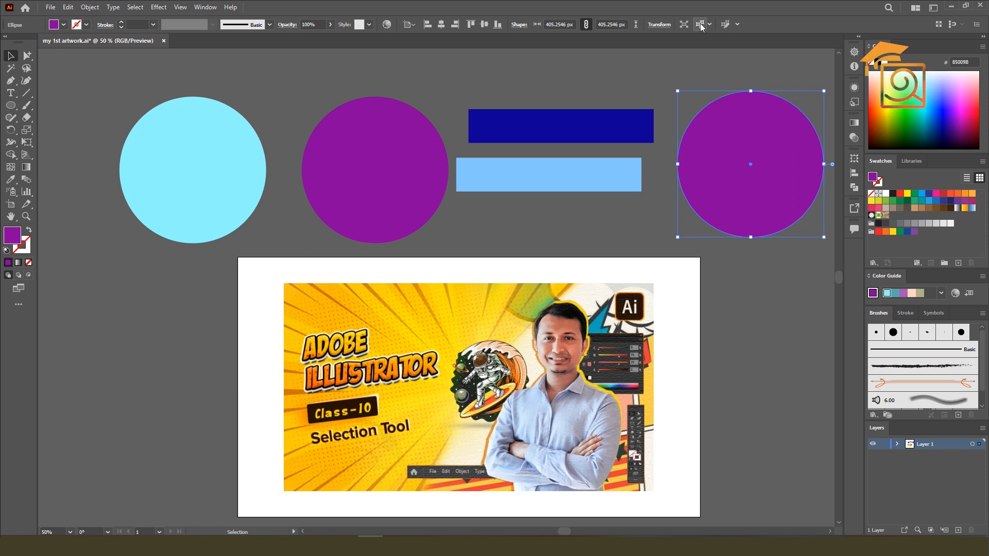
{"action": "left_click", "coordinate": [701, 24]}
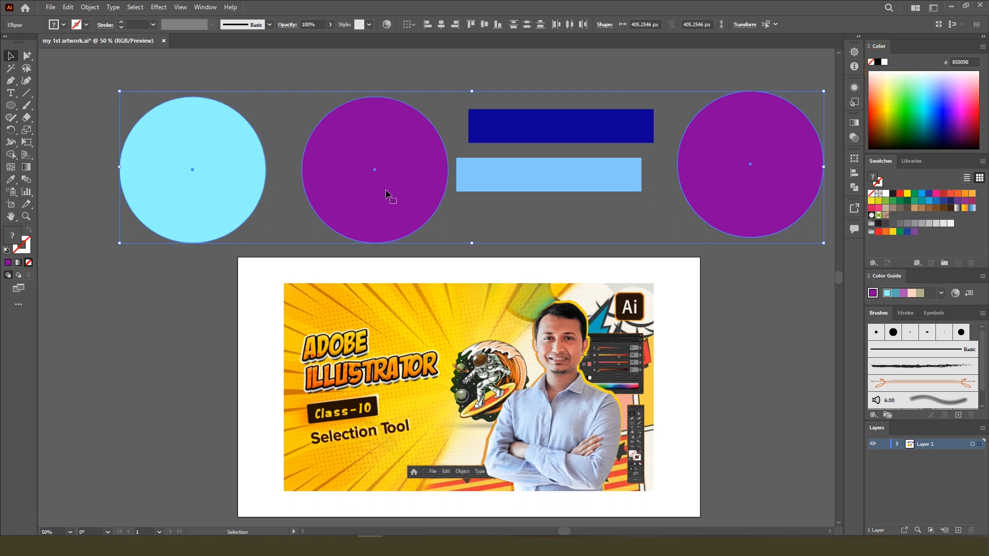
{"action": "left_click", "coordinate": [646, 69]}
Select the dark blue and light blue rectangles together, and deselect them.
{"action": "left_click", "coordinate": [613, 124]}
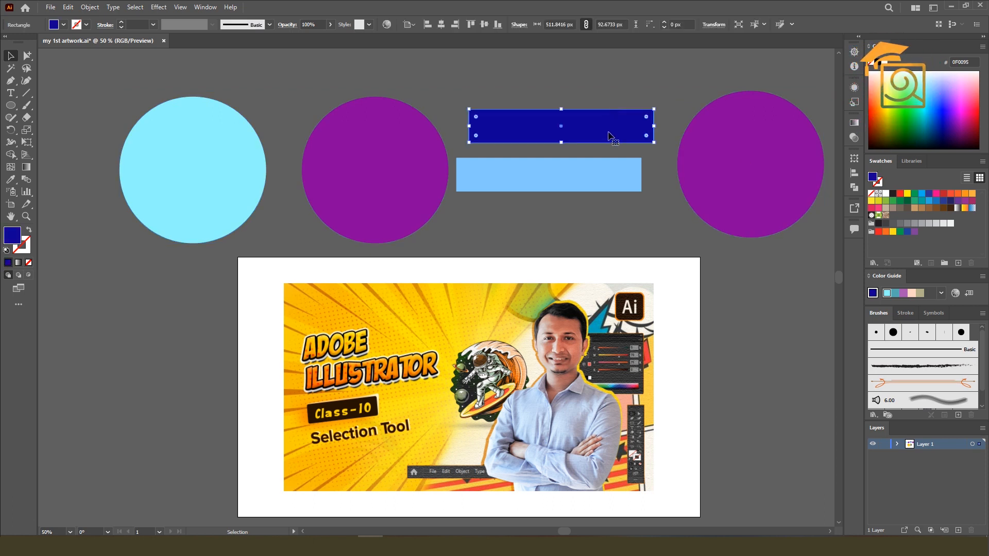
{"action": "left_click", "coordinate": [589, 157], "text": "shift"}
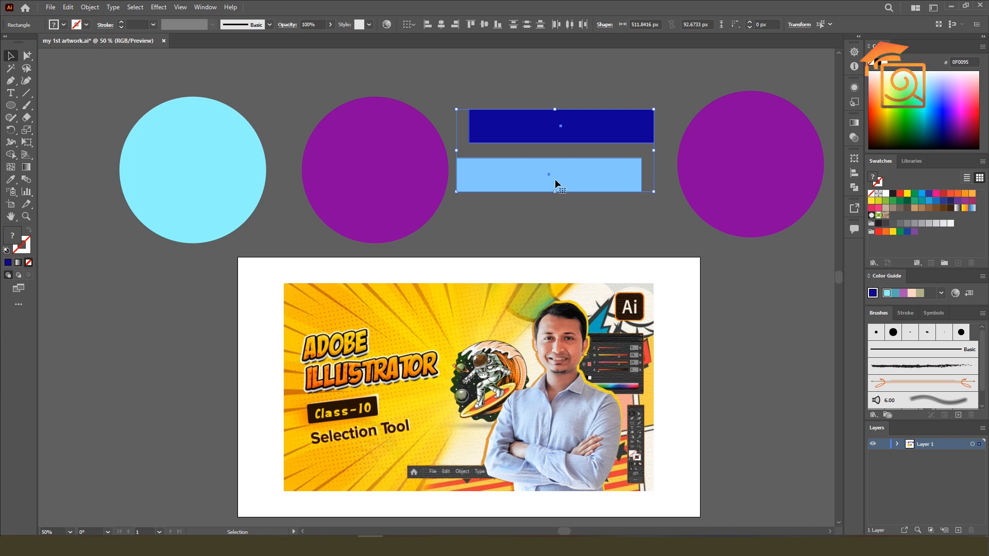
{"action": "scroll", "coordinate": [570, 242], "scroll_direction": "up", "scroll_amount": 1}
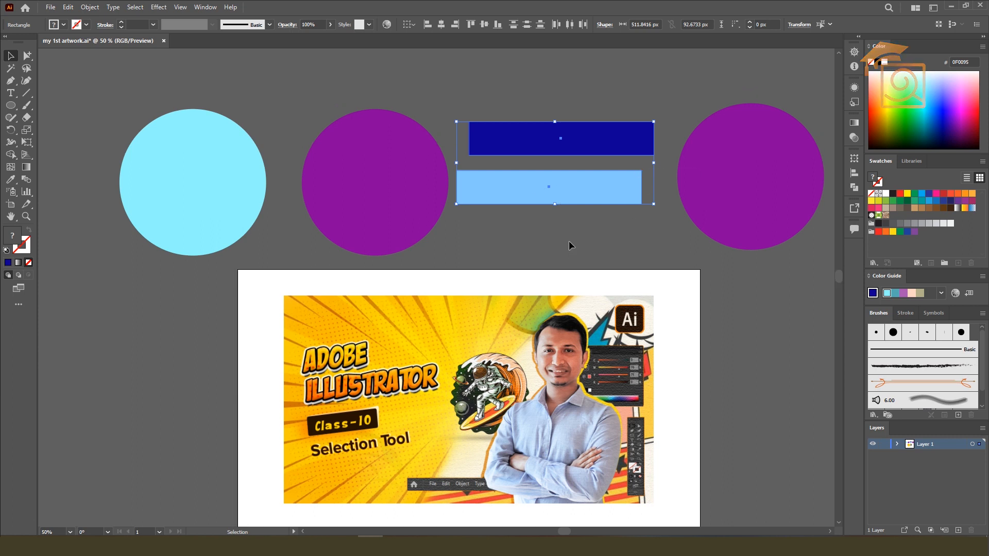
{"action": "scroll", "coordinate": [569, 242], "scroll_direction": "up", "scroll_amount": 2}
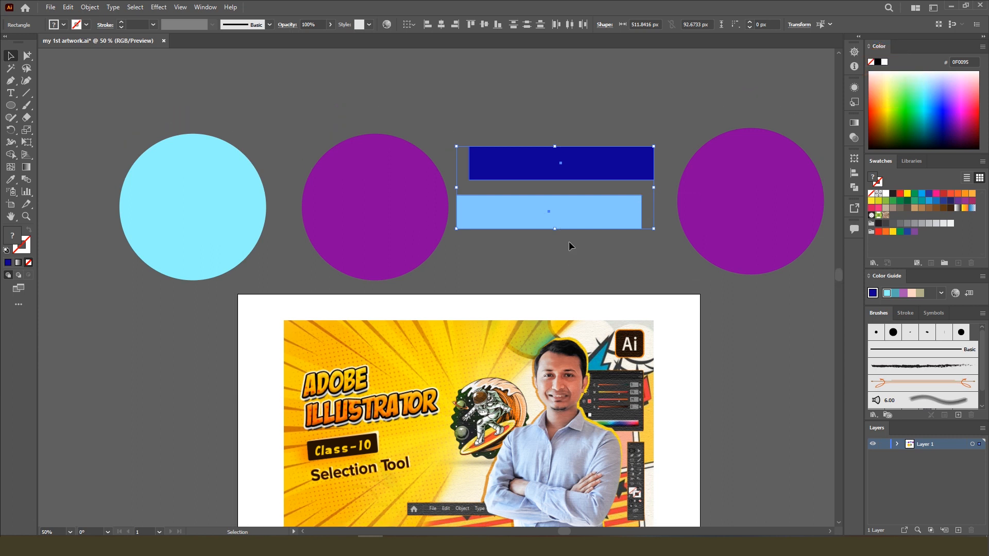
{"action": "left_click", "coordinate": [569, 246]}
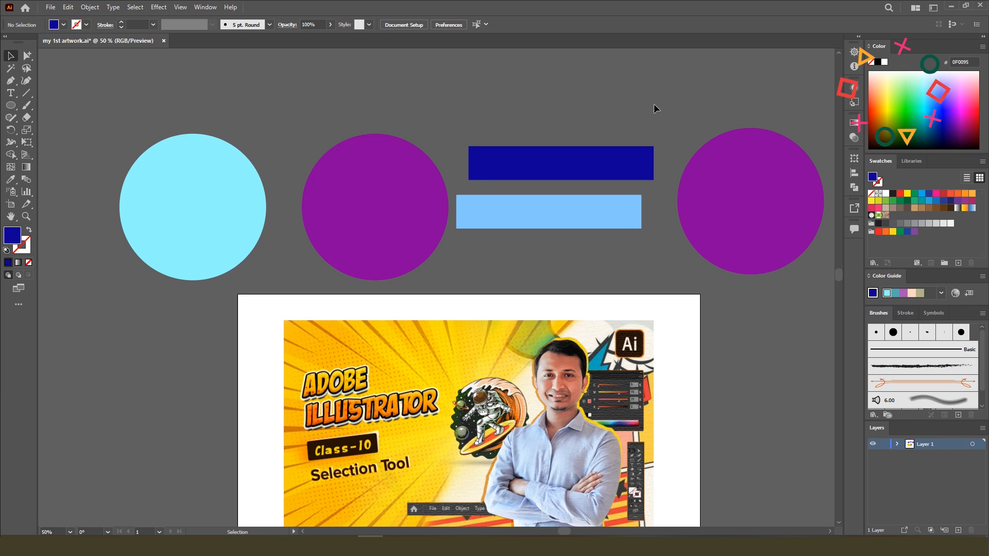
Select all circles again by shape similarity to the rightmost purple circle, and clear the selection.
{"action": "left_click", "coordinate": [750, 157]}
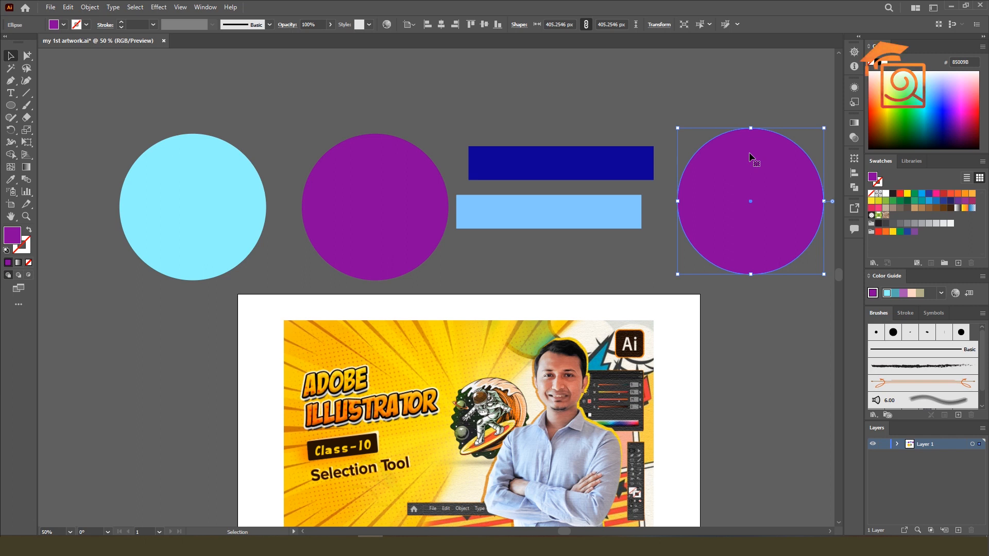
{"action": "left_click", "coordinate": [699, 24]}
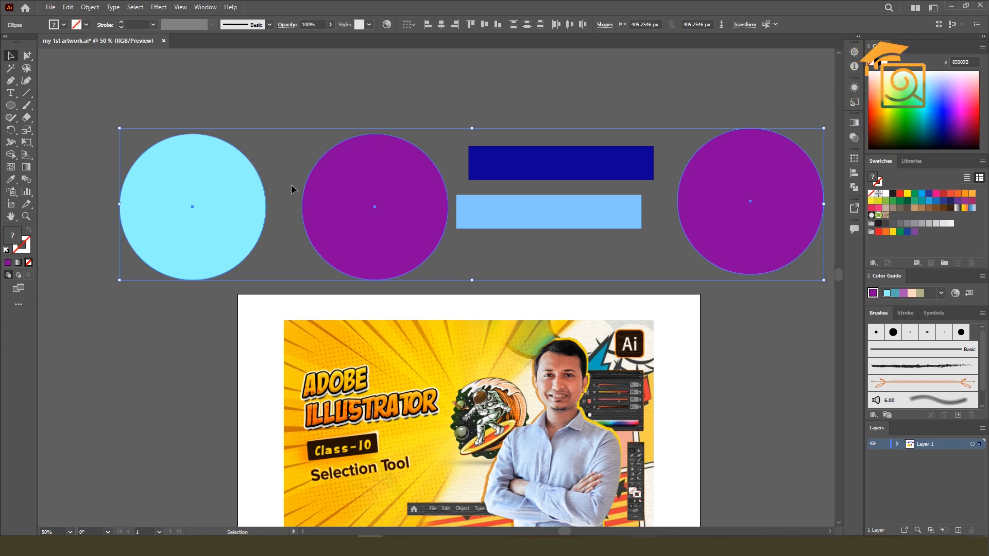
{"action": "left_click", "coordinate": [745, 68]}
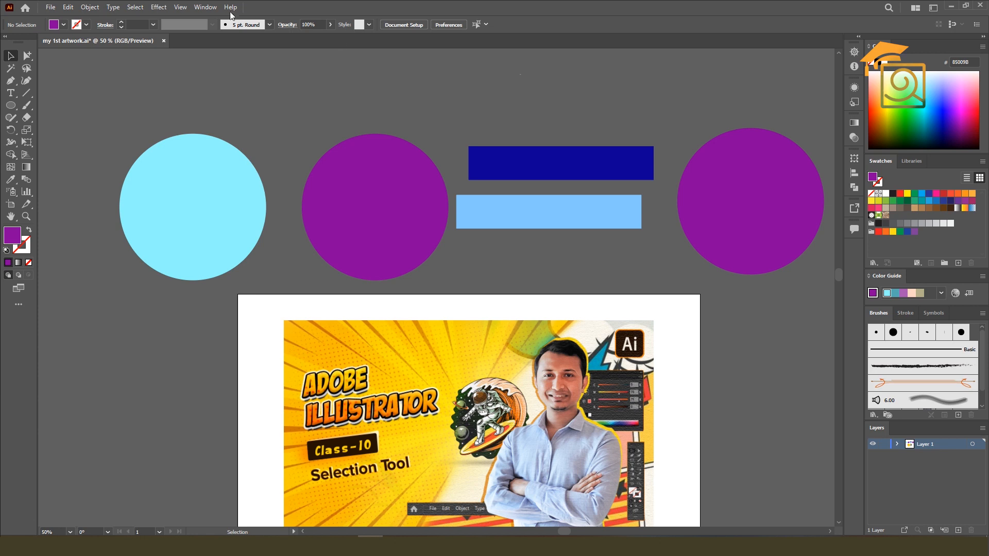
Check that the Control bar is enabled and review its display options with the rightmost circle selected.
{"action": "left_click", "coordinate": [205, 7]}
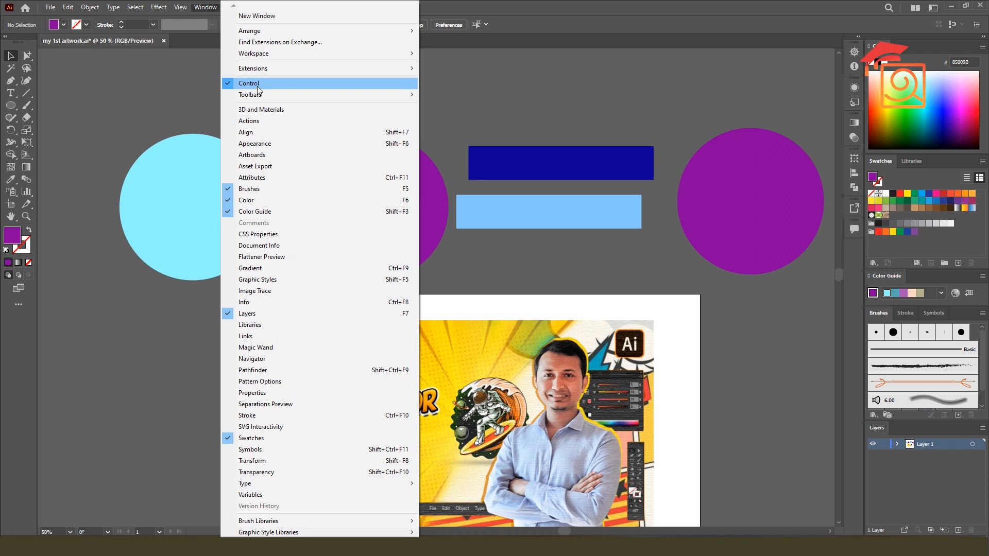
{"action": "left_click", "coordinate": [704, 171]}
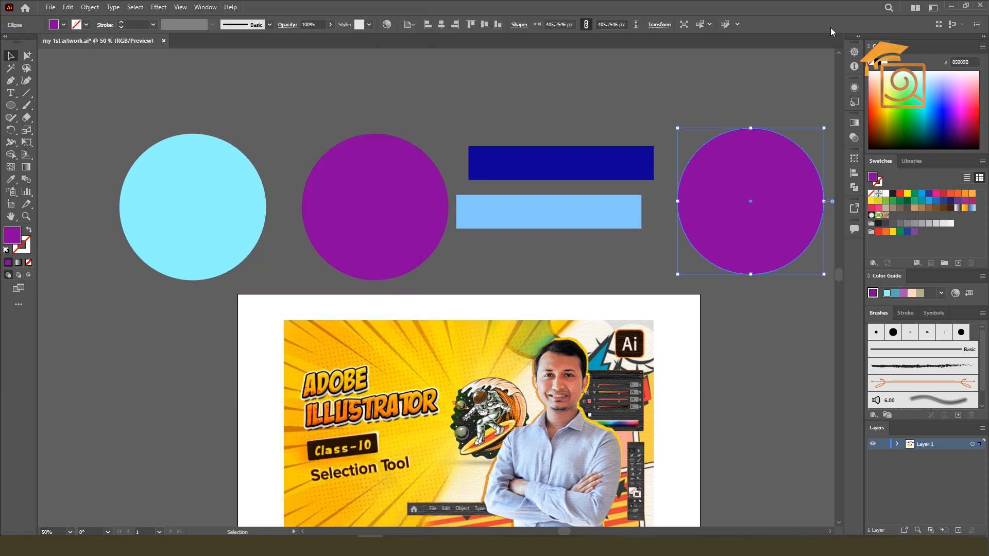
{"action": "left_click", "coordinate": [977, 26]}
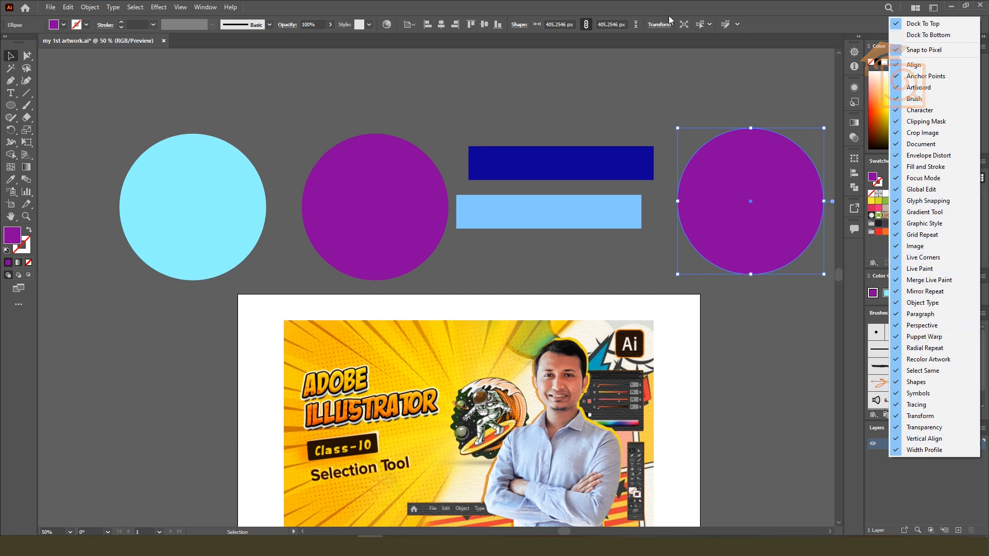
Select all objects similar to the rightmost purple circle with the All criterion, and clear the selection.
{"action": "left_click", "coordinate": [711, 25]}
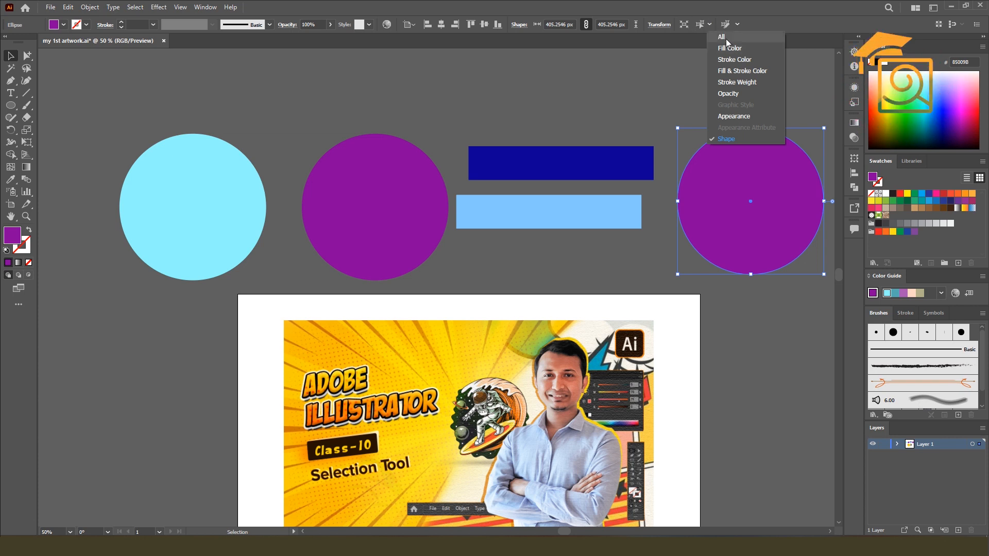
{"action": "left_click", "coordinate": [726, 38]}
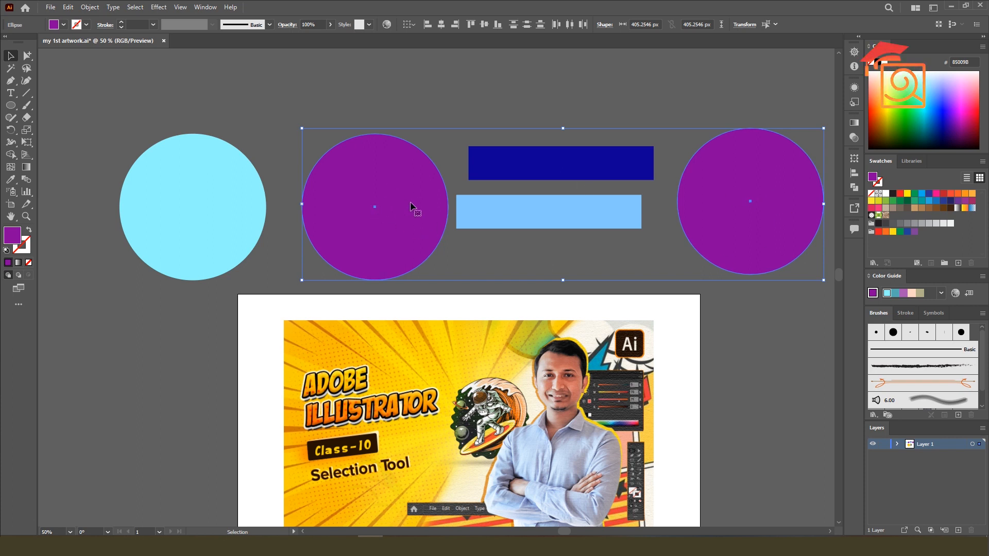
{"action": "left_click", "coordinate": [741, 67]}
Select all objects sharing the rightmost circle's fill color, and clear the selection.
{"action": "left_click", "coordinate": [765, 178]}
{"action": "left_click", "coordinate": [710, 25]}
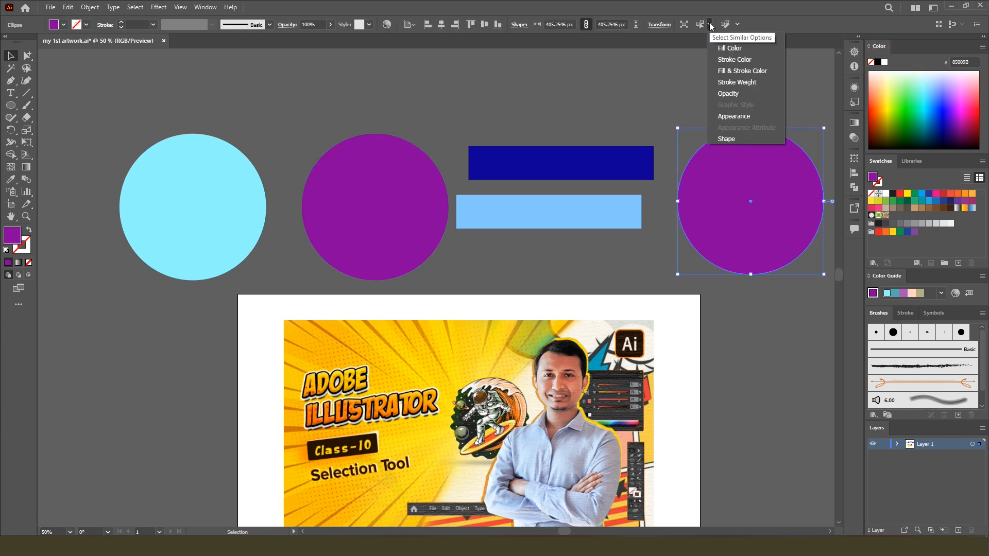
{"action": "left_click", "coordinate": [731, 47]}
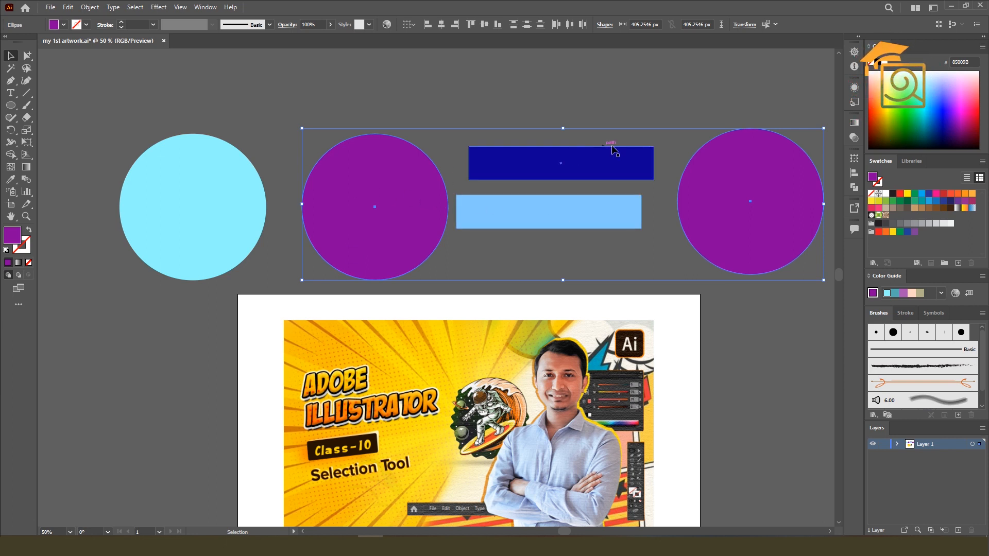
{"action": "left_click", "coordinate": [737, 64]}
Swap fill and stroke on the light blue rectangle and on the light cyan circle so both are outlines.
{"action": "left_click_drag", "start_coordinate": [456, 125], "coordinate": [544, 240]}
{"action": "left_click", "coordinate": [78, 282]}
{"action": "left_click", "coordinate": [487, 211]}
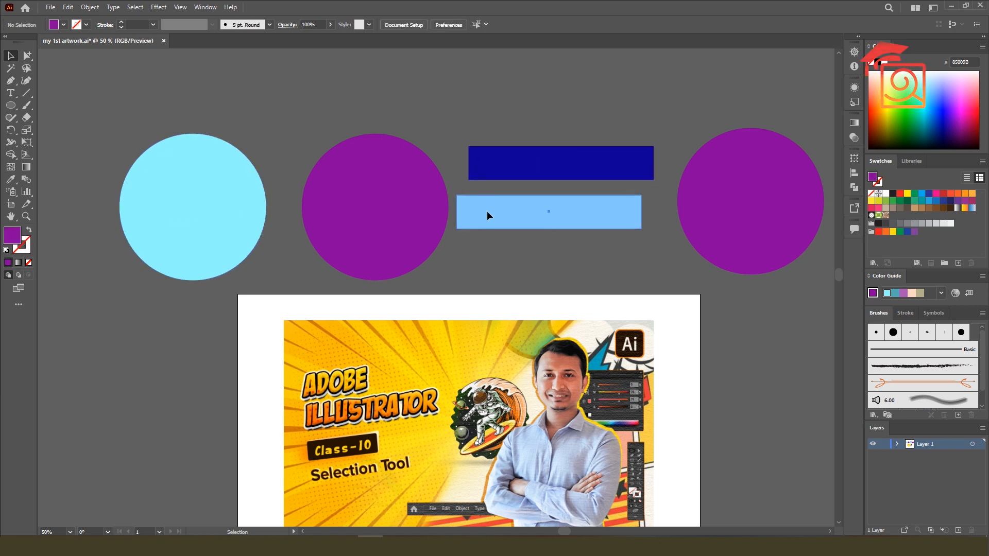
{"action": "left_click", "coordinate": [29, 231]}
{"action": "left_click", "coordinate": [209, 190]}
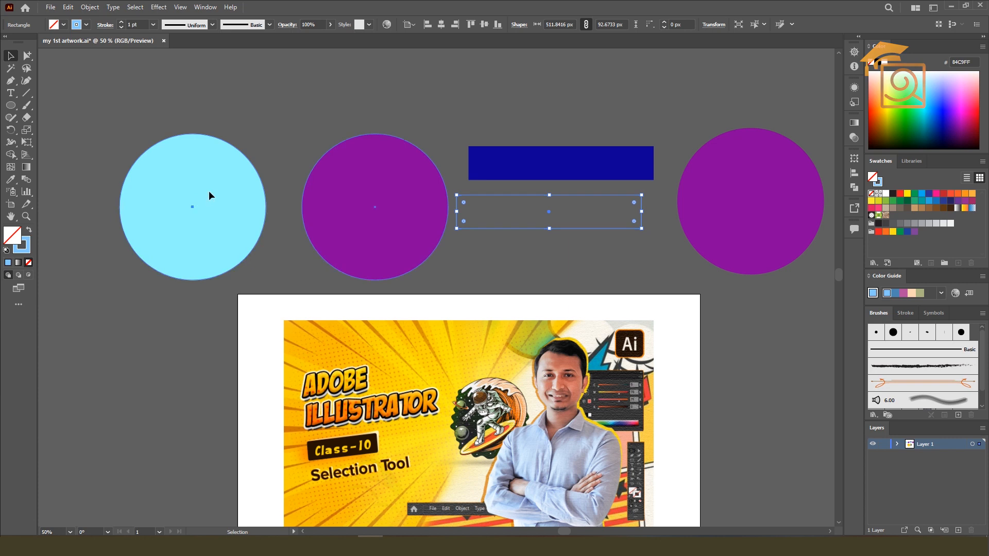
{"action": "left_click", "coordinate": [29, 231]}
{"action": "left_click", "coordinate": [508, 125]}
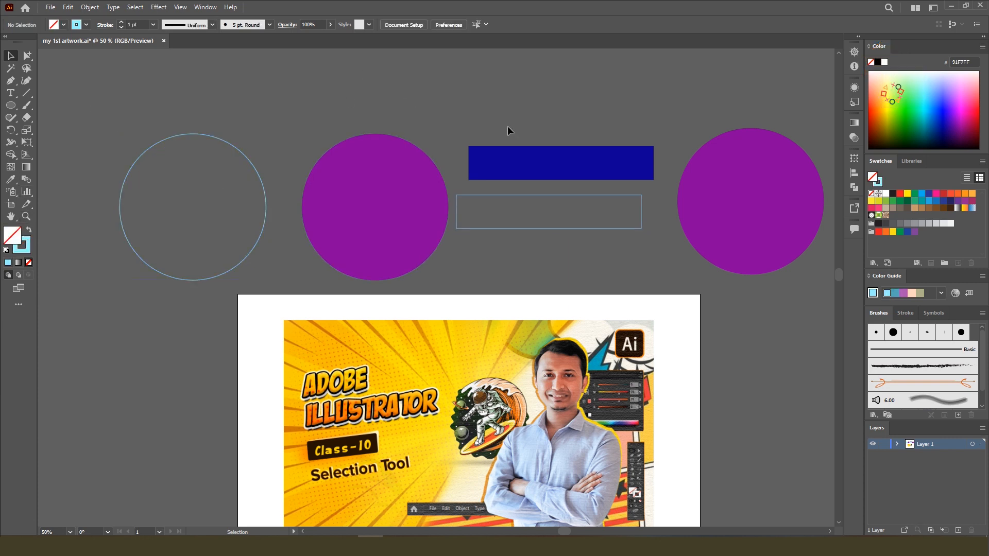
Match the outlined rectangle's stroke to the outlined circle's light cyan (91F7FF) stroke with the Eyedropper, and return to the Selection tool.
{"action": "left_click", "coordinate": [634, 201]}
{"action": "left_click", "coordinate": [26, 249]}
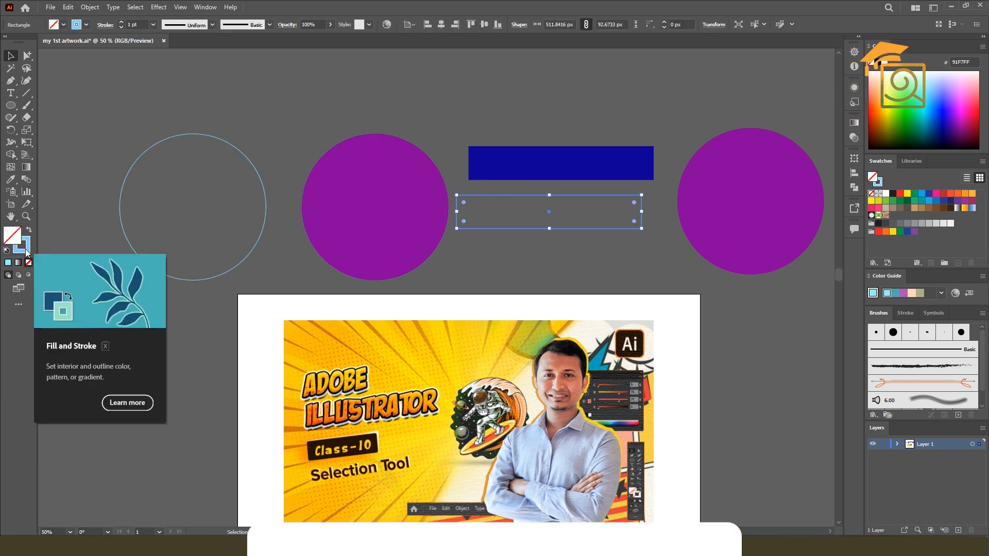
{"action": "key", "text": "i"}
{"action": "left_click", "coordinate": [145, 153]}
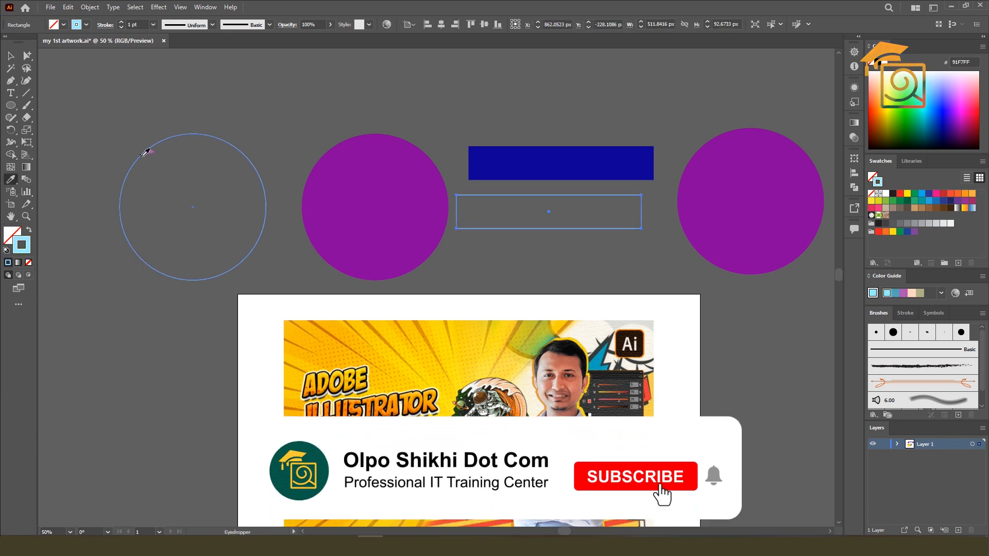
{"action": "key", "text": "v"}
{"action": "left_click", "coordinate": [580, 205]}
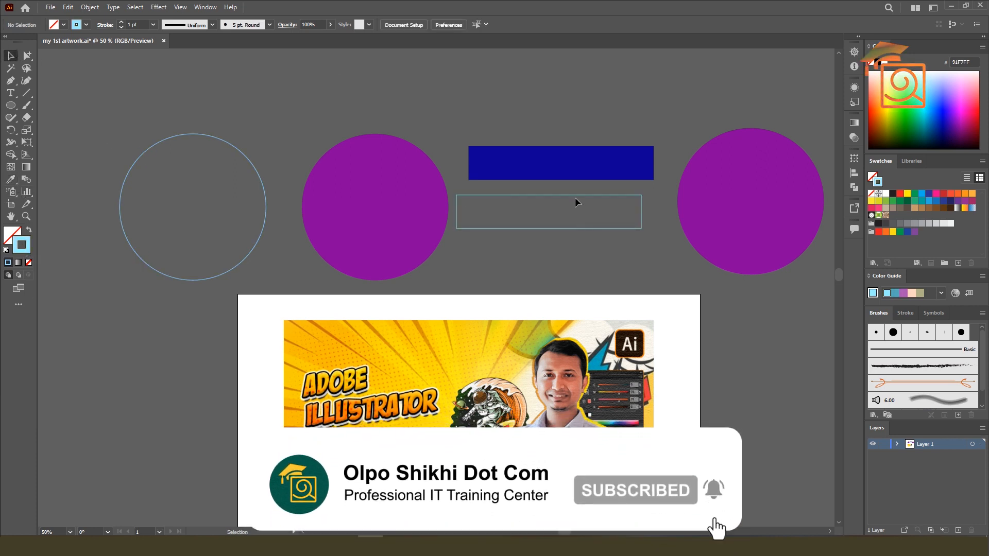
Select all objects similar to the outlined rectangle with the All criterion, and clear the selection.
{"action": "left_click", "coordinate": [573, 195]}
{"action": "left_click", "coordinate": [760, 24]}
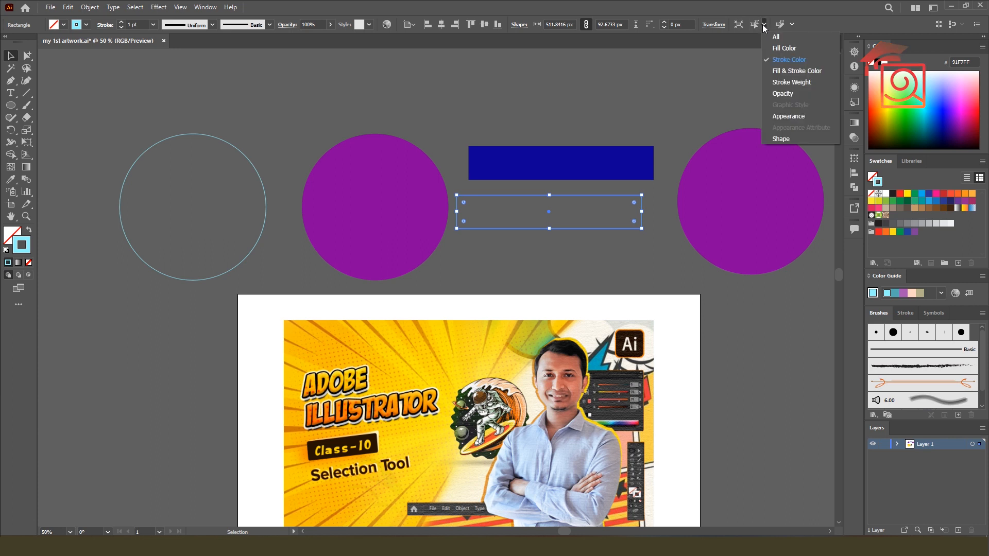
{"action": "left_click", "coordinate": [776, 37]}
{"action": "left_click", "coordinate": [719, 80]}
Reselect the outlined rectangle and briefly view its Transform settings.
{"action": "left_click", "coordinate": [641, 202]}
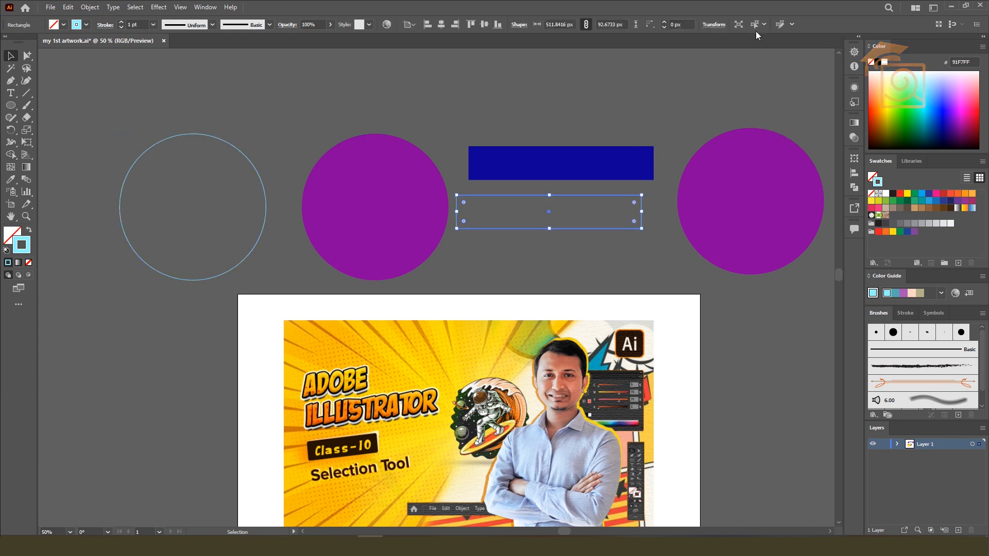
{"action": "left_click", "coordinate": [720, 26]}
{"action": "left_click", "coordinate": [721, 27]}
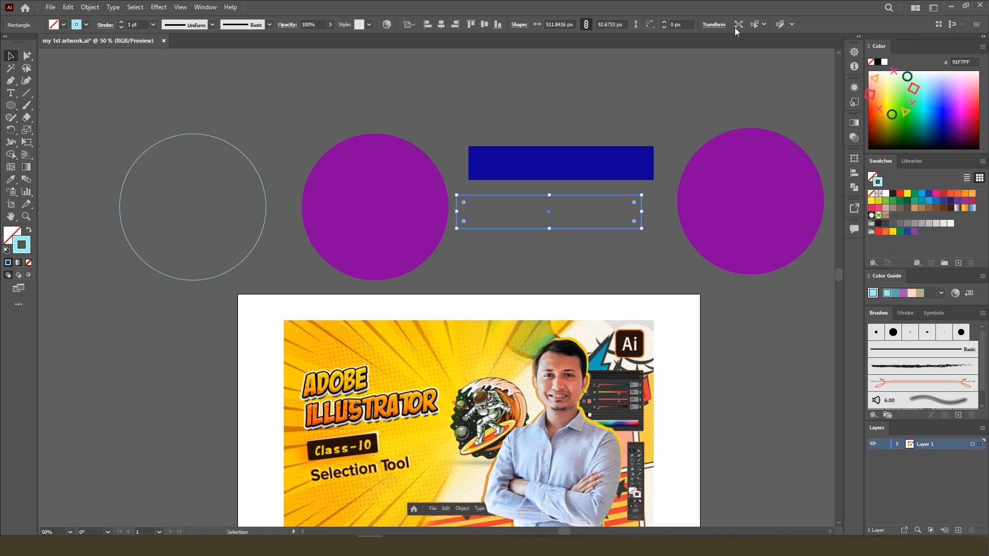
Select all objects sharing the outlined rectangle's Stroke Color, and clear the selection.
{"action": "left_click", "coordinate": [792, 24]}
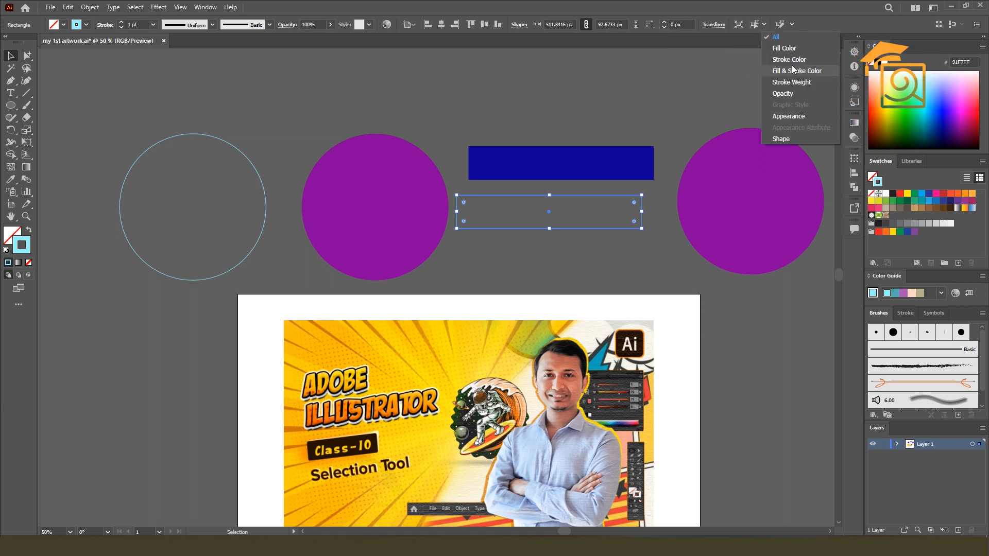
{"action": "left_click", "coordinate": [786, 60]}
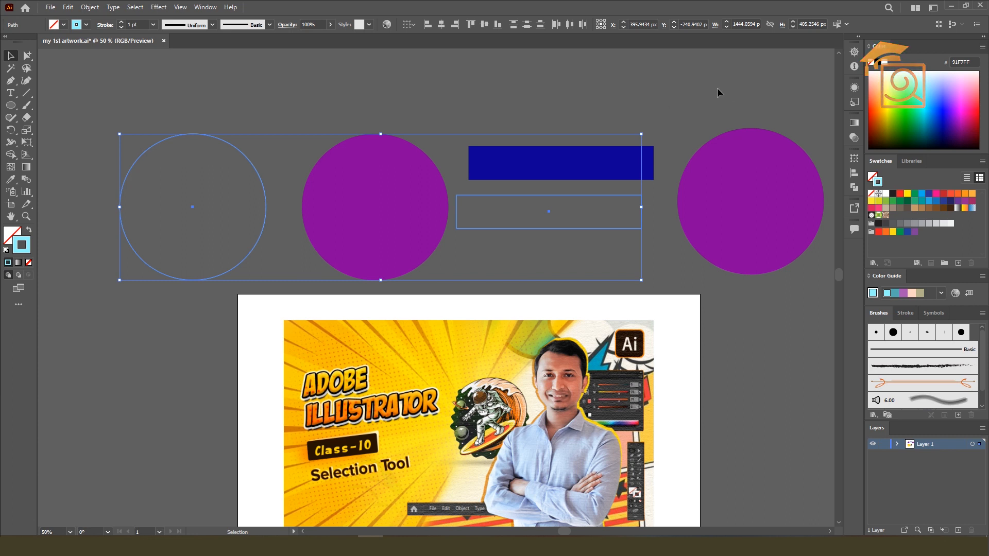
{"action": "left_click", "coordinate": [660, 177]}
Select the dark blue rectangle and any objects matching it by Fill & Stroke Color.
{"action": "left_click", "coordinate": [629, 152]}
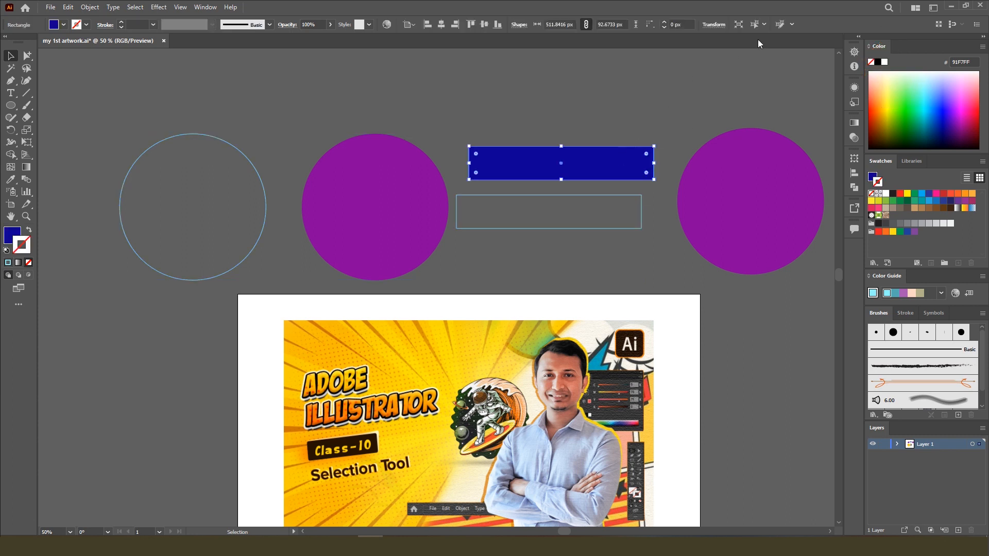
{"action": "left_click", "coordinate": [766, 27]}
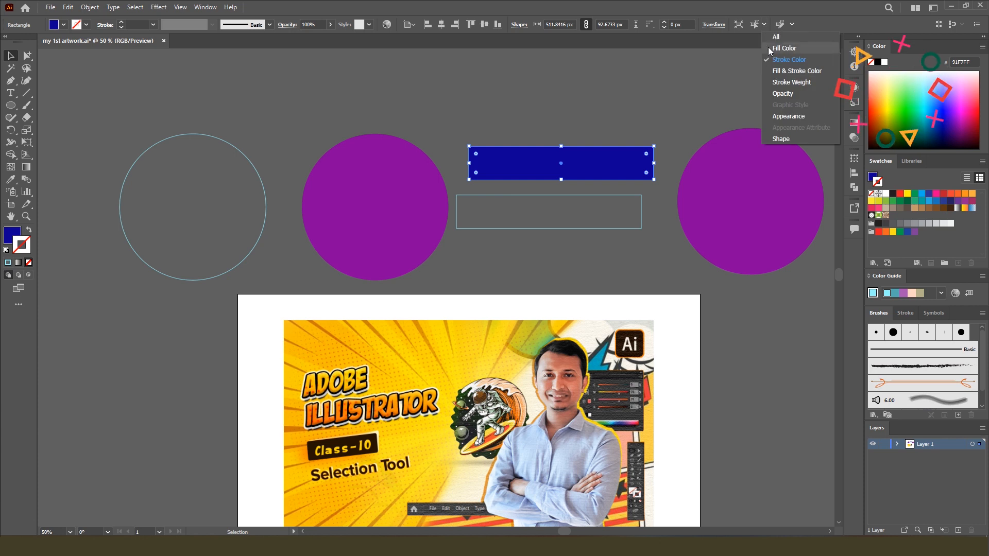
{"action": "left_click", "coordinate": [804, 70]}
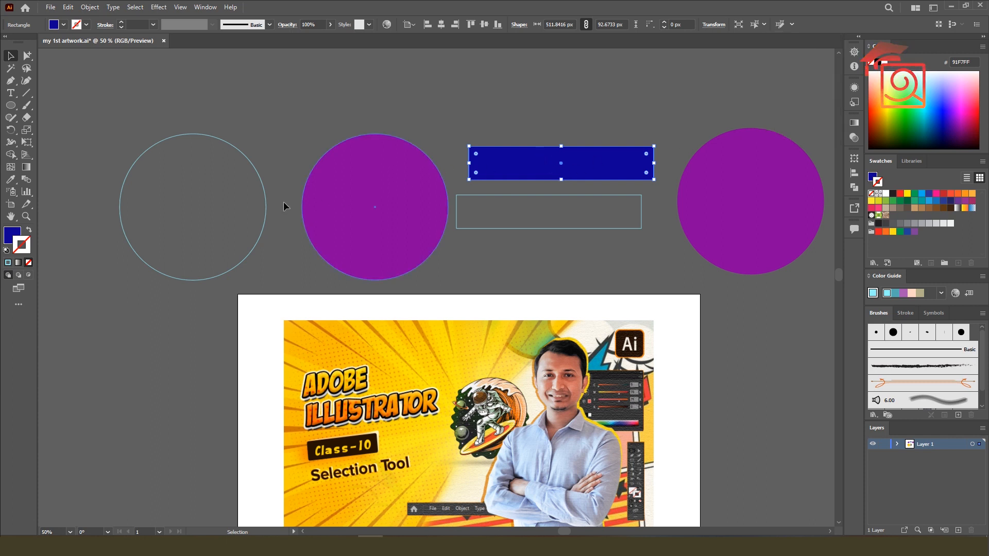
Try matching the dark blue rectangle's appearance to the outlined rectangle below it with the Eyedropper.
{"action": "left_click", "coordinate": [10, 179]}
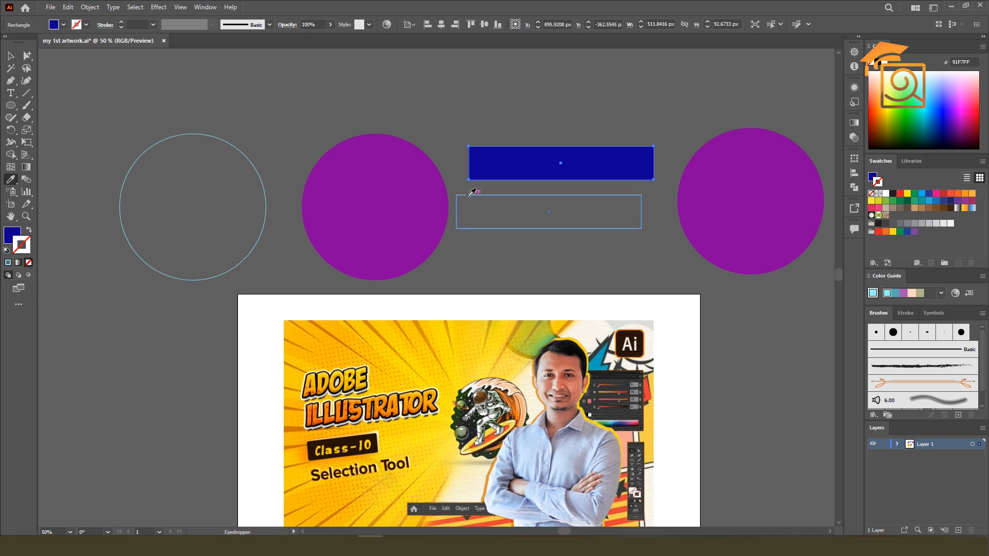
{"action": "left_click", "coordinate": [470, 195]}
{"action": "key", "text": "v"}
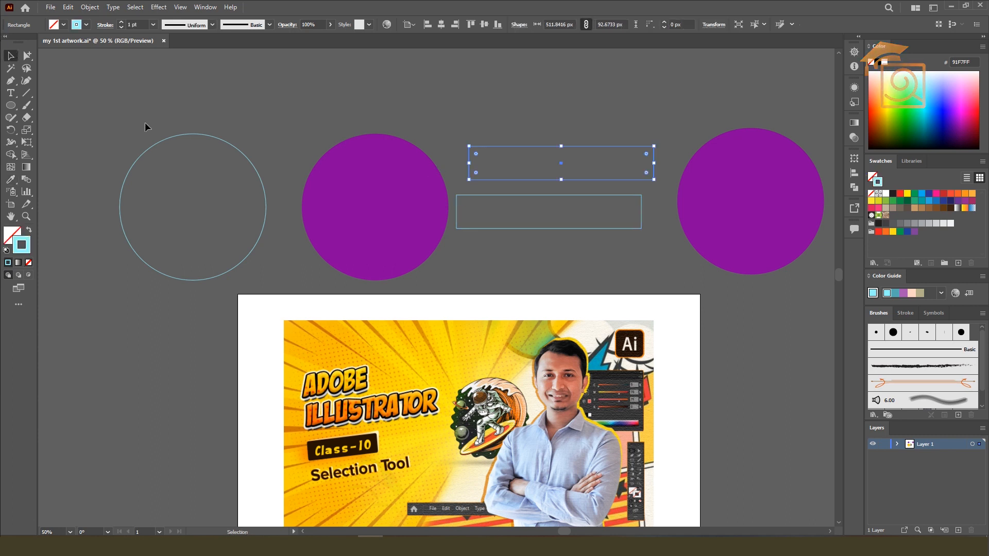
Match the upper rectangle's fill to the purple circle beside it with the Eyedropper, and return to the Selection tool.
{"action": "left_click", "coordinate": [10, 179]}
{"action": "left_click", "coordinate": [402, 186]}
{"action": "key", "text": "v"}
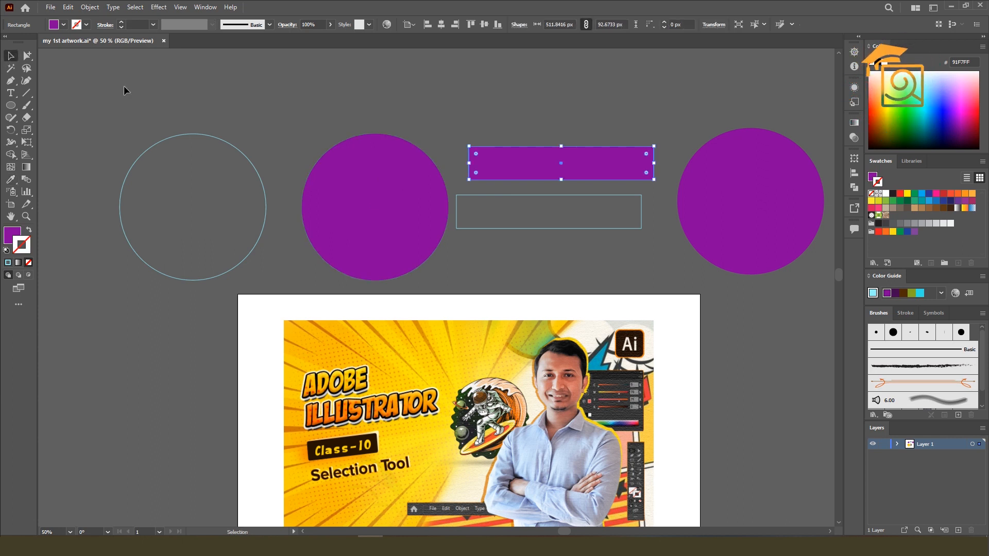
Select objects similar to the purple rectangle with the All criterion.
{"action": "left_click", "coordinate": [765, 25]}
{"action": "left_click", "coordinate": [718, 102]}
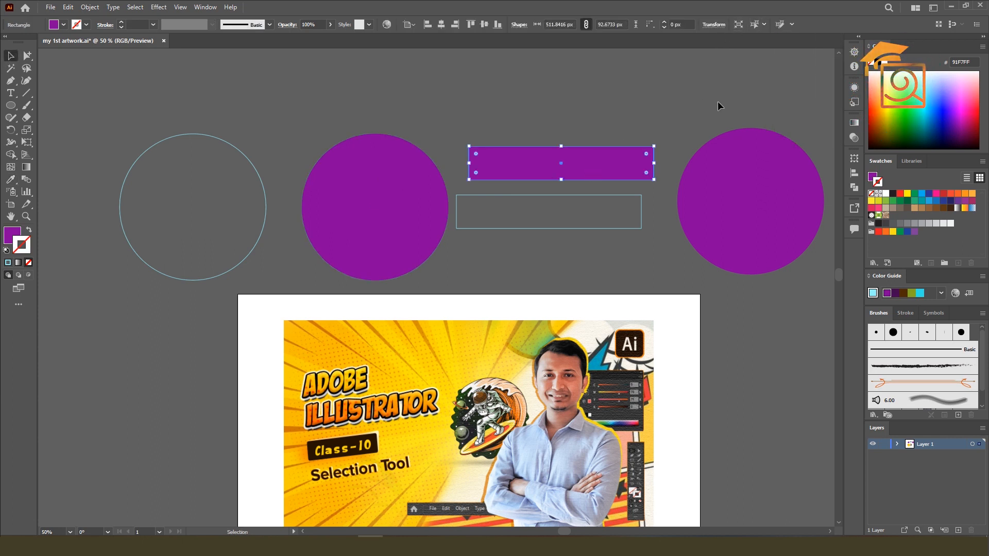
{"action": "left_click", "coordinate": [781, 25]}
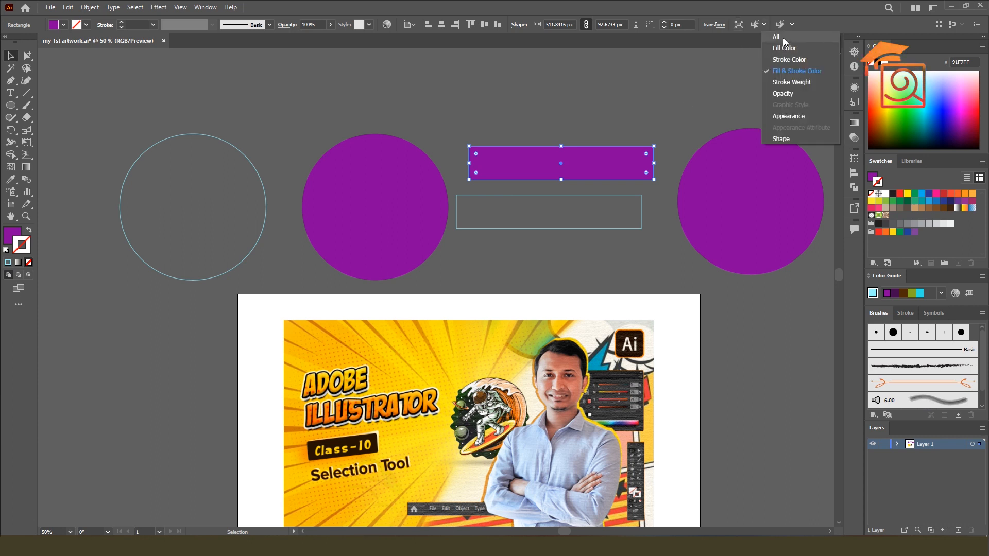
{"action": "left_click", "coordinate": [783, 38]}
Reselect the purple rectangle, select all objects sharing its Fill & Stroke Color, and clear the selection.
{"action": "left_click", "coordinate": [647, 155]}
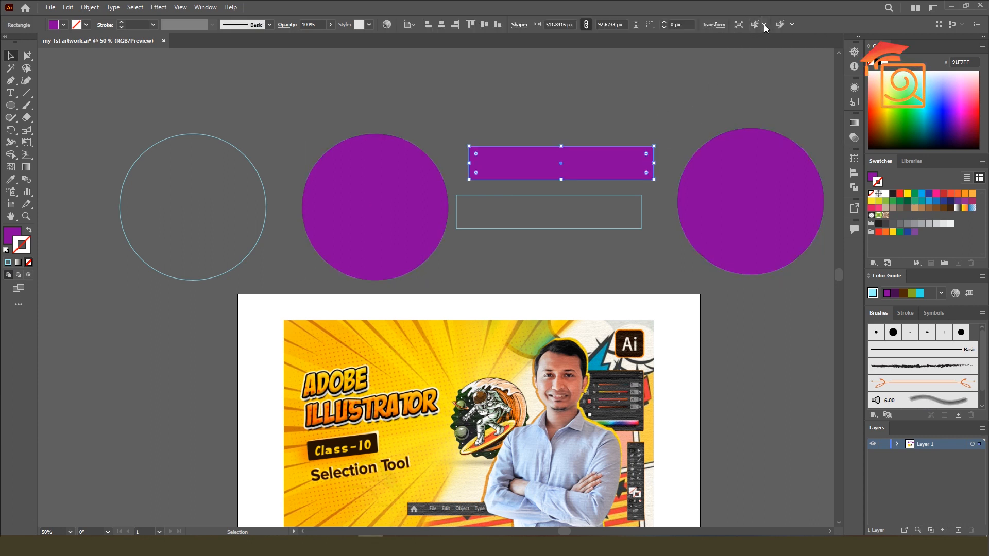
{"action": "left_click", "coordinate": [765, 25]}
{"action": "left_click", "coordinate": [790, 70]}
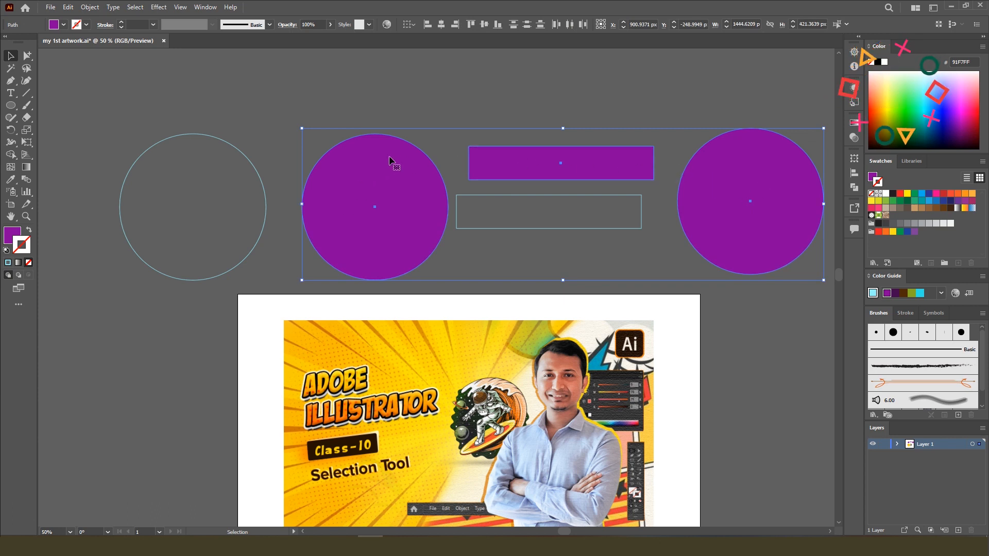
{"action": "left_click", "coordinate": [574, 70]}
Repeat the Fill & Stroke Color similar selection starting from the purple rectangle.
{"action": "key", "text": "ctrl+z"}
{"action": "left_click", "coordinate": [692, 87]}
{"action": "left_click", "coordinate": [606, 156]}
{"action": "left_click", "coordinate": [761, 23]}
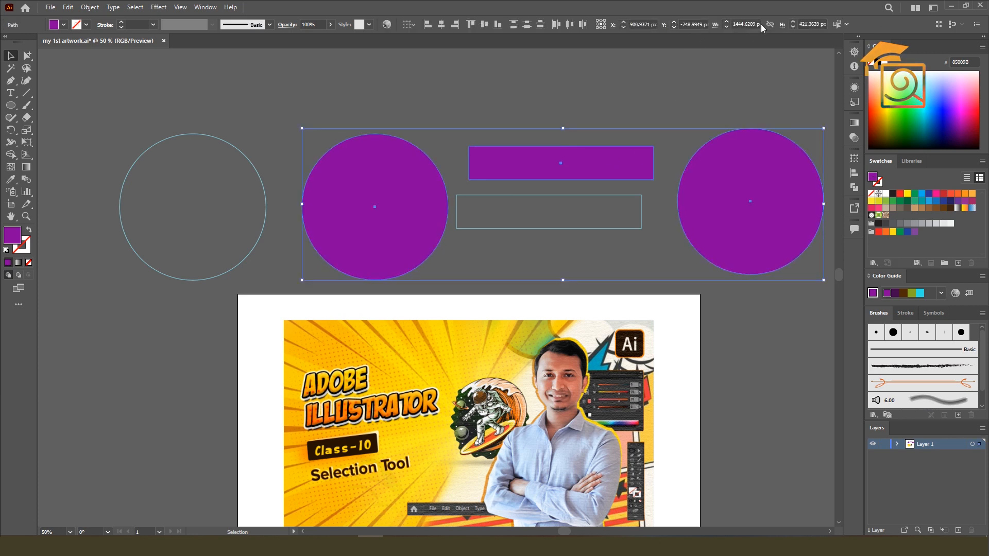
Return the selection to the purple rectangle alone and view the available Select Similar criteria.
{"action": "left_click", "coordinate": [667, 127]}
{"action": "key", "text": "ctrl+z"}
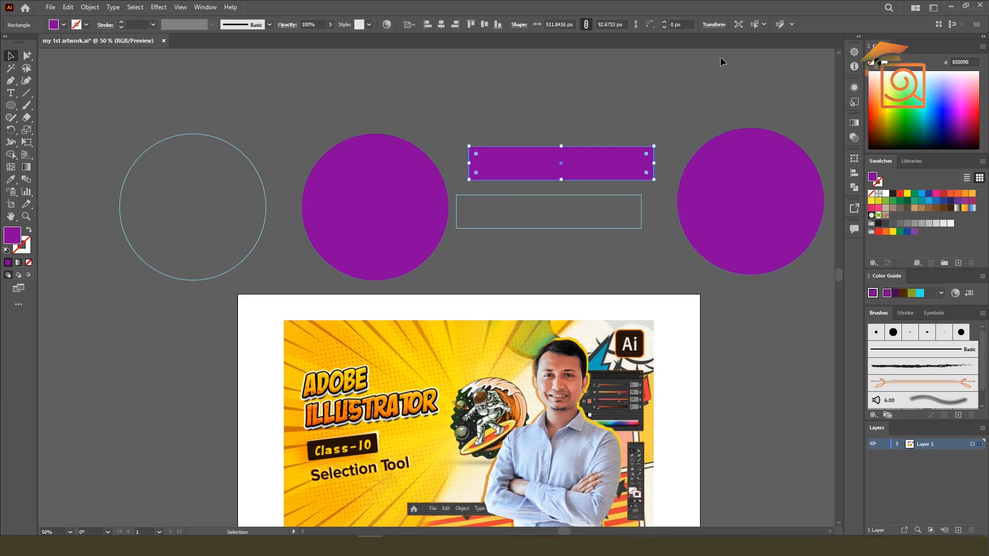
{"action": "left_click", "coordinate": [766, 24]}
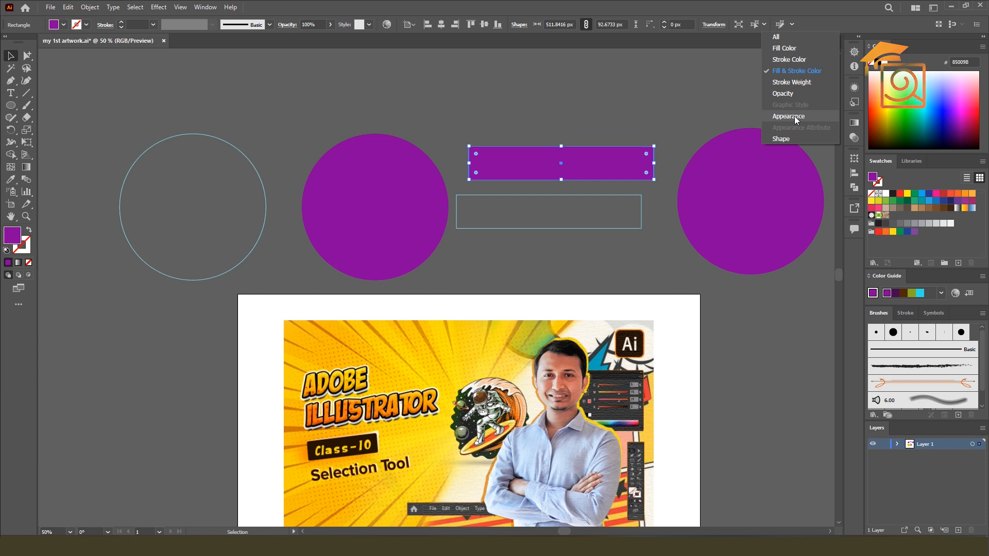
{"action": "left_click", "coordinate": [635, 91]}
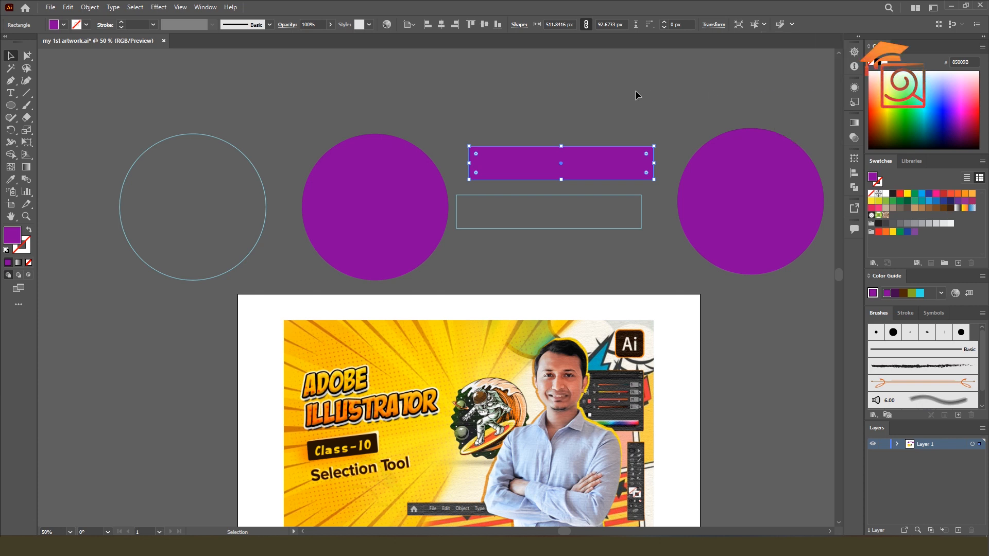
Set the opacity of the rightmost purple circle and of the purple rectangle to 50%.
{"action": "left_click", "coordinate": [724, 166]}
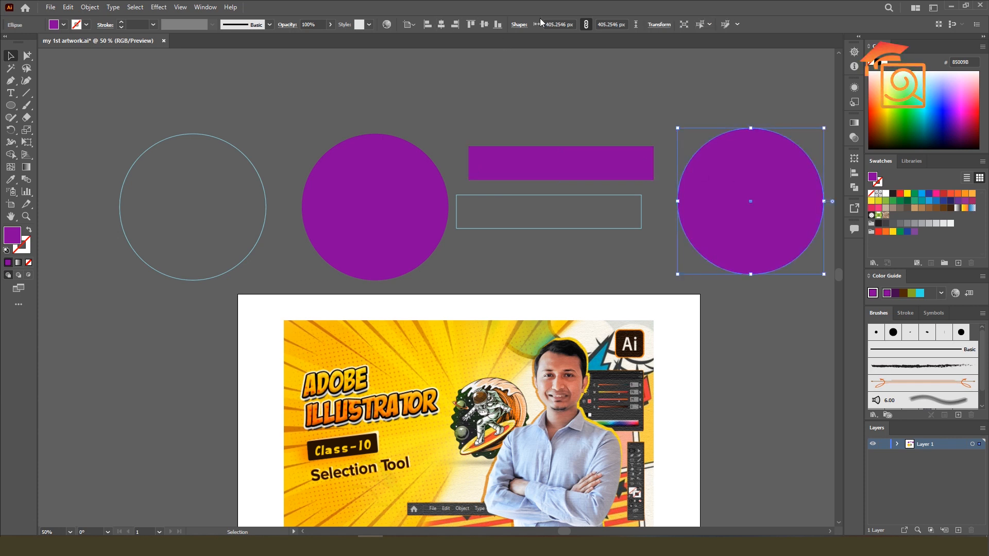
{"action": "left_click", "coordinate": [312, 24]}
{"action": "type", "text": "50"}
{"action": "left_click", "coordinate": [575, 153]}
{"action": "left_click", "coordinate": [319, 24]}
{"action": "type", "text": "50"}
{"action": "key", "text": "Return"}
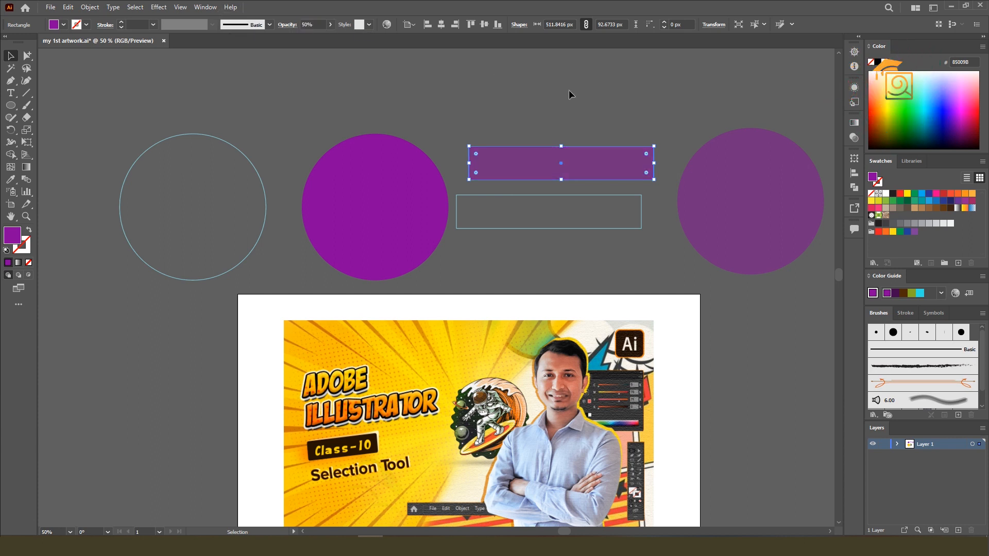
Select all objects with the same Opacity as the semi-transparent rectangle, and clear the selection.
{"action": "left_click", "coordinate": [764, 24]}
{"action": "left_click", "coordinate": [787, 95]}
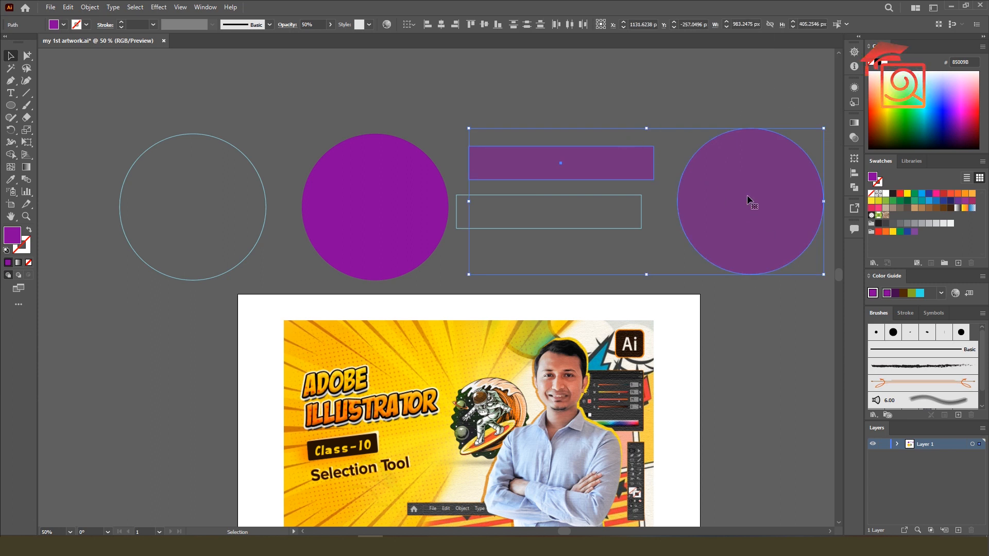
{"action": "left_click", "coordinate": [642, 82]}
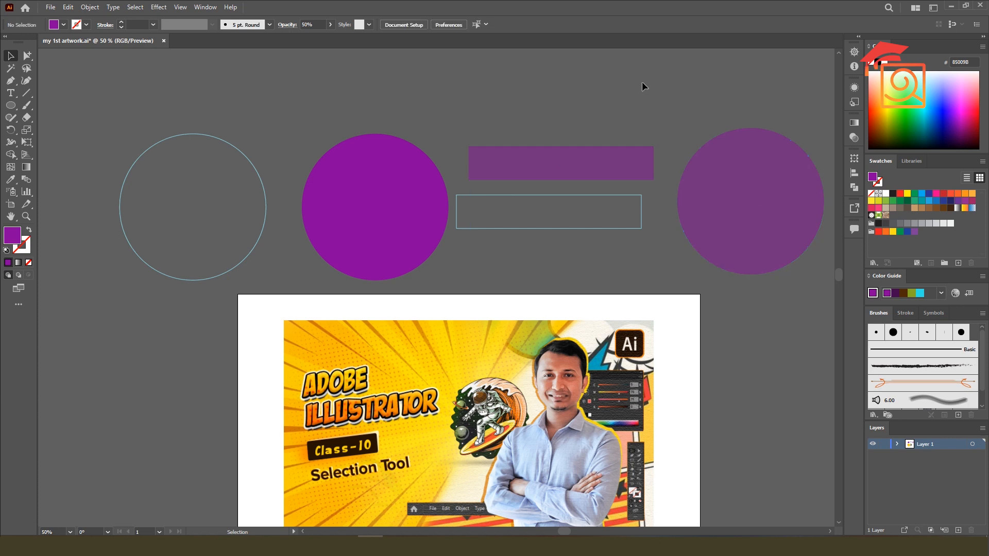
Select objects similar to the fully opaque purple circle with the All criterion, and clear the selection.
{"action": "left_click", "coordinate": [377, 154]}
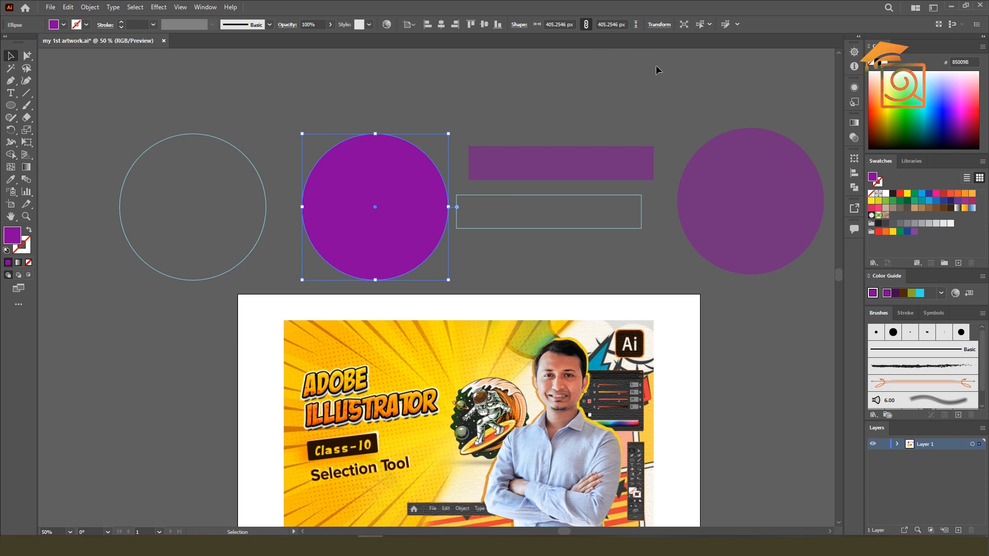
{"action": "left_click", "coordinate": [484, 120]}
{"action": "left_click", "coordinate": [404, 160]}
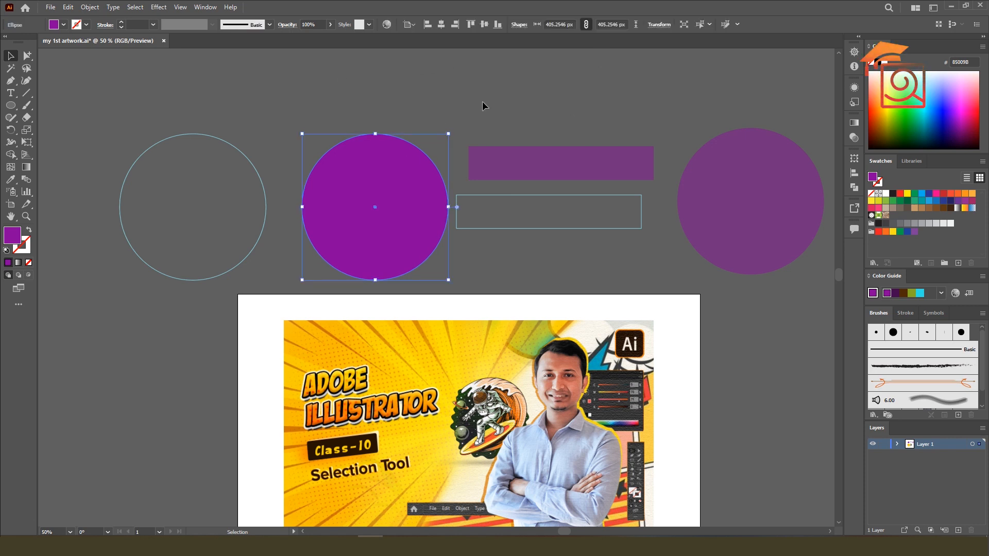
{"action": "left_click", "coordinate": [710, 25]}
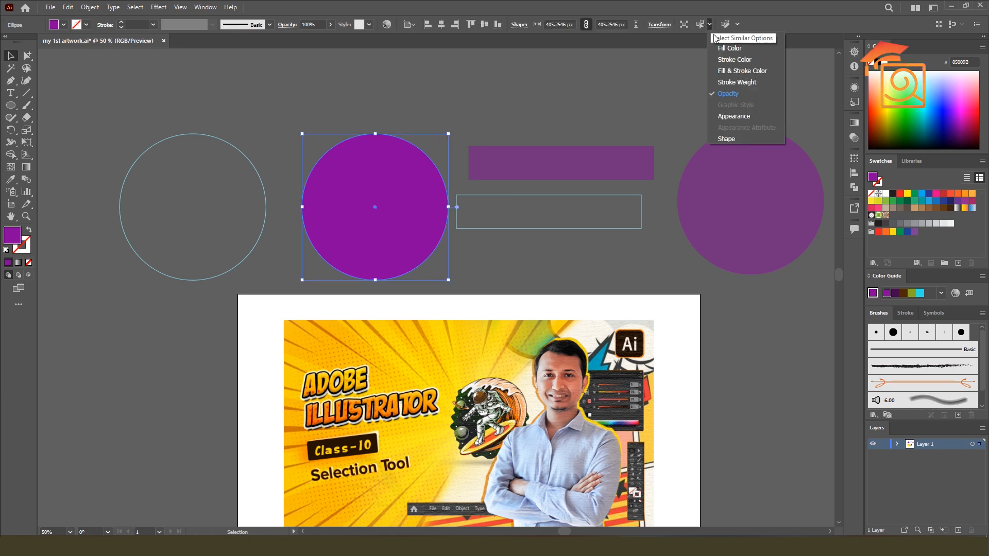
{"action": "left_click", "coordinate": [727, 35]}
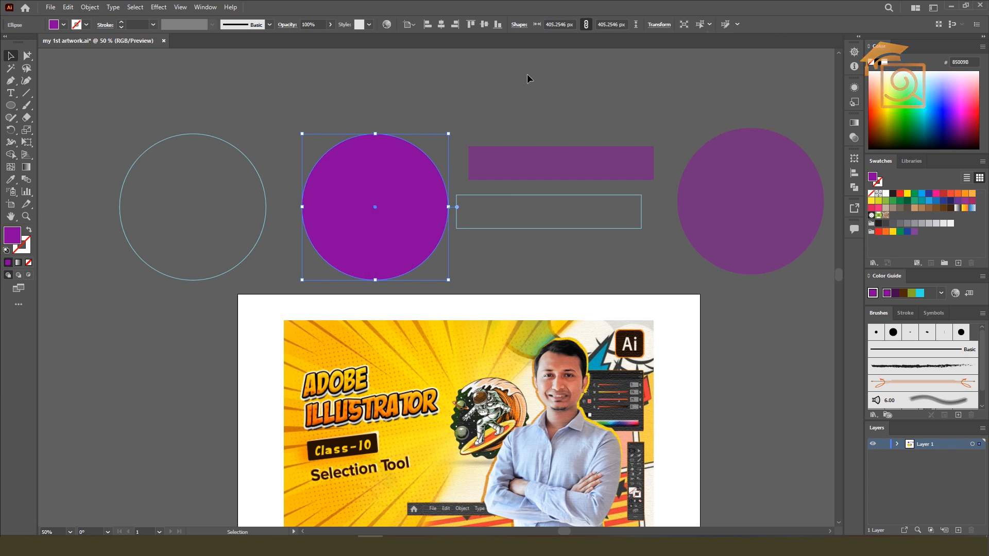
{"action": "left_click", "coordinate": [484, 88]}
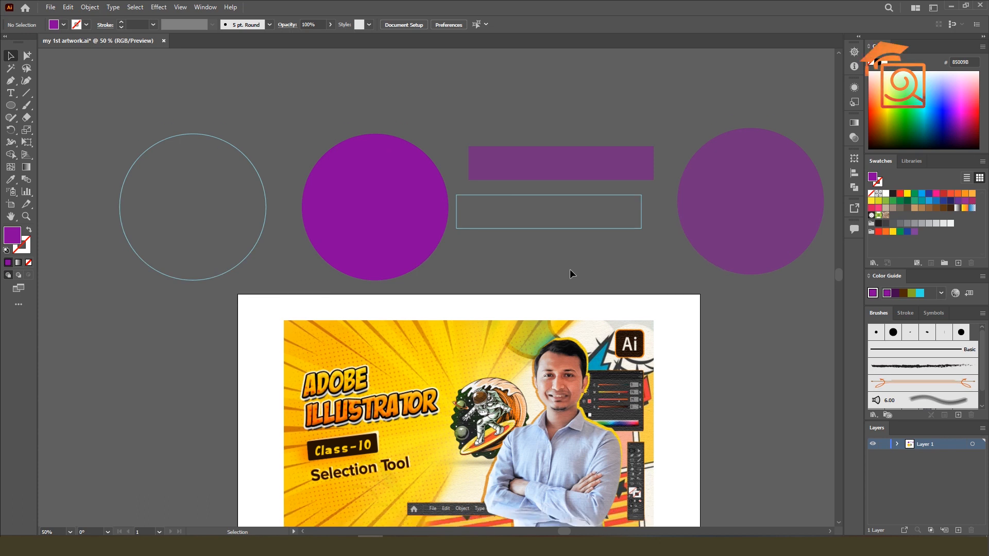
Draw four purple ellipses of different proportions around the artboard's upper right, the last about 63 by 163 px.
{"action": "scroll", "coordinate": [569, 269], "scroll_direction": "down", "scroll_amount": 3}
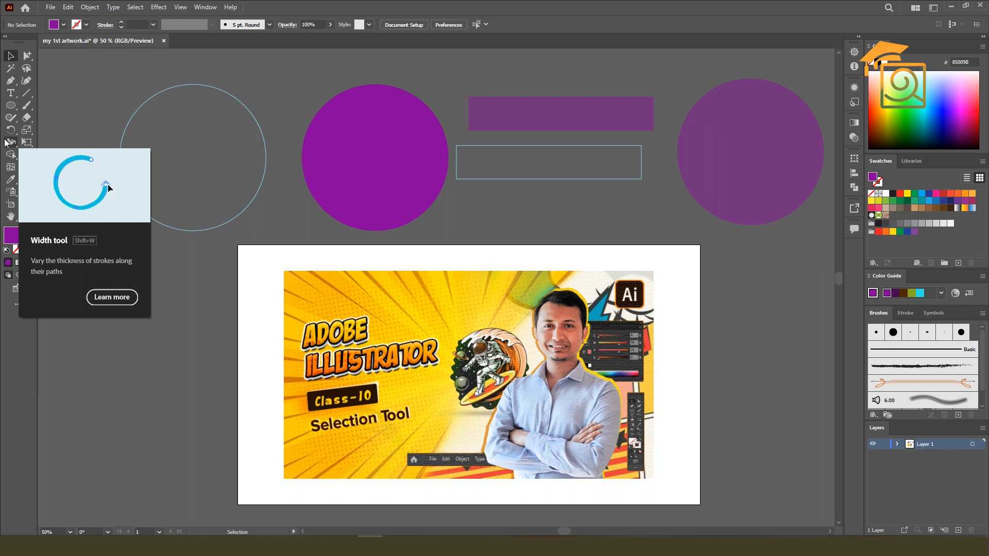
{"action": "left_click", "coordinate": [11, 105]}
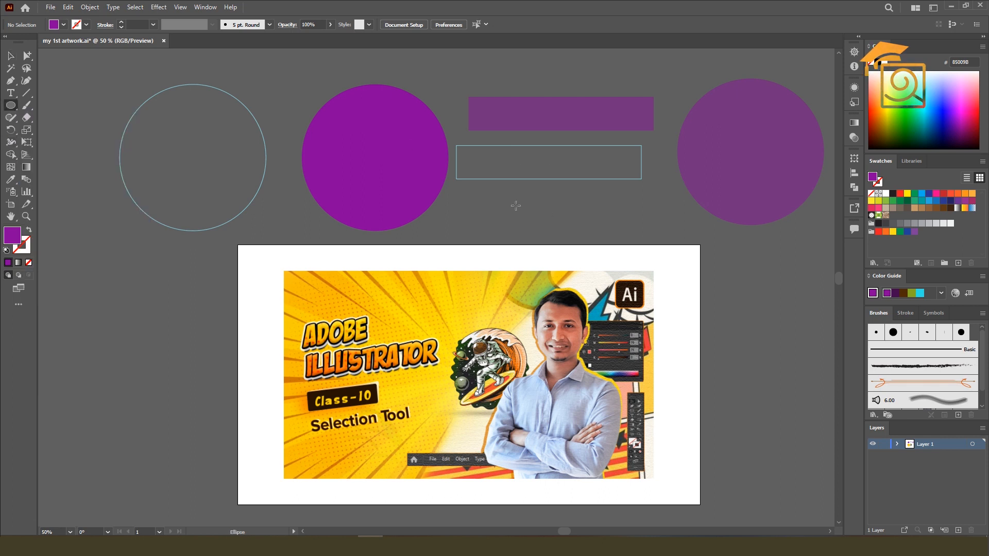
{"action": "left_click_drag", "start_coordinate": [481, 194], "coordinate": [612, 216]}
{"action": "left_click_drag", "start_coordinate": [684, 225], "coordinate": [744, 257]}
{"action": "left_click_drag", "start_coordinate": [762, 329], "coordinate": [766, 394]}
{"action": "left_click_drag", "start_coordinate": [629, 256], "coordinate": [652, 316]}
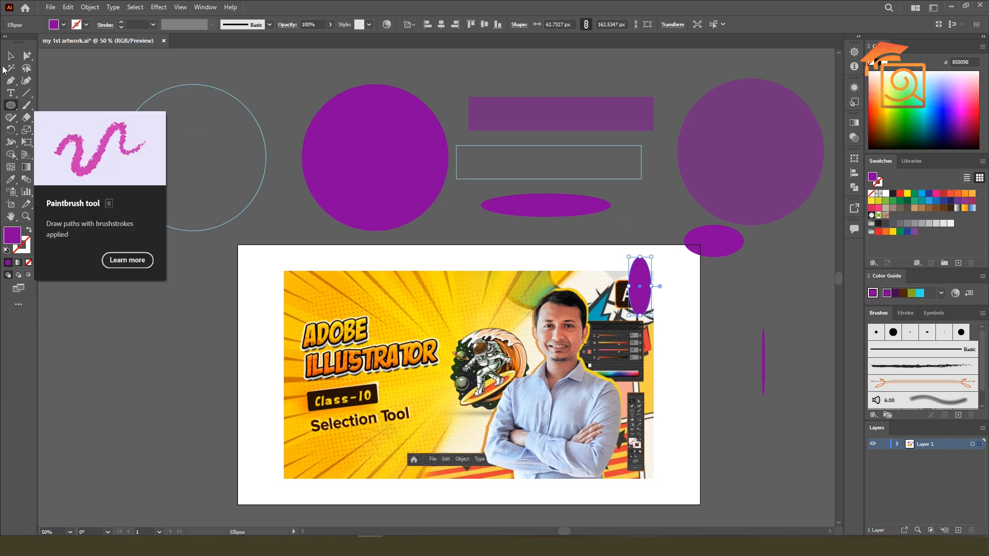
Move the tall ellipse off the artwork with the Selection tool, about 70 px right and 192 px up.
{"action": "left_click", "coordinate": [10, 55]}
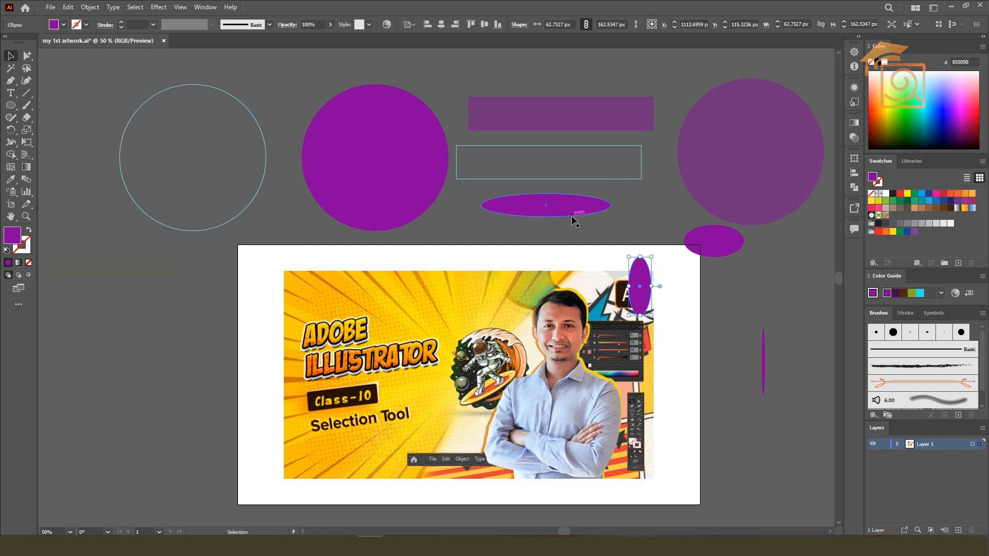
{"action": "left_click_drag", "start_coordinate": [639, 280], "coordinate": [665, 209]}
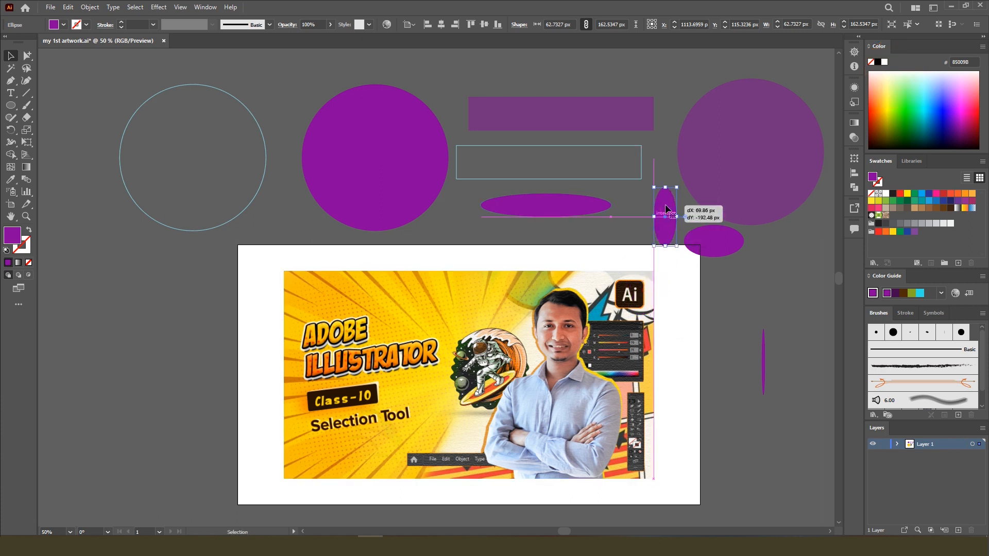